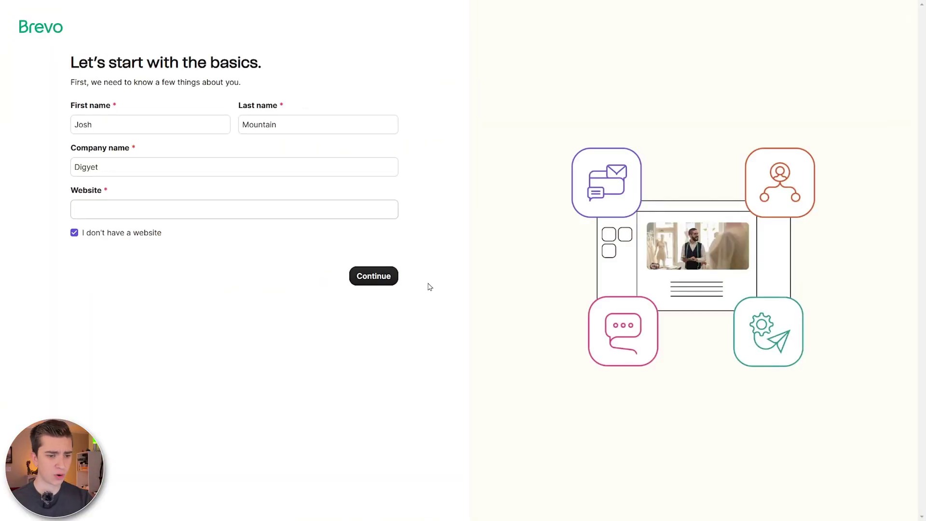
Submit the filled sign-up details with no website to reach the organization step.
{"action": "left_click", "coordinate": [384, 276]}
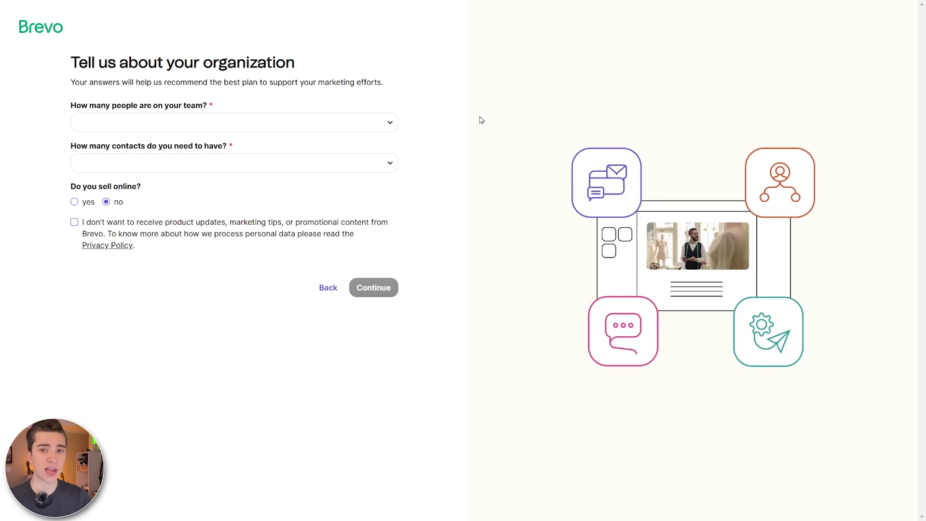
Set the team size to 0-1 employee and the contact range to 1-500.
{"action": "left_click", "coordinate": [250, 122]}
{"action": "left_click", "coordinate": [110, 152]}
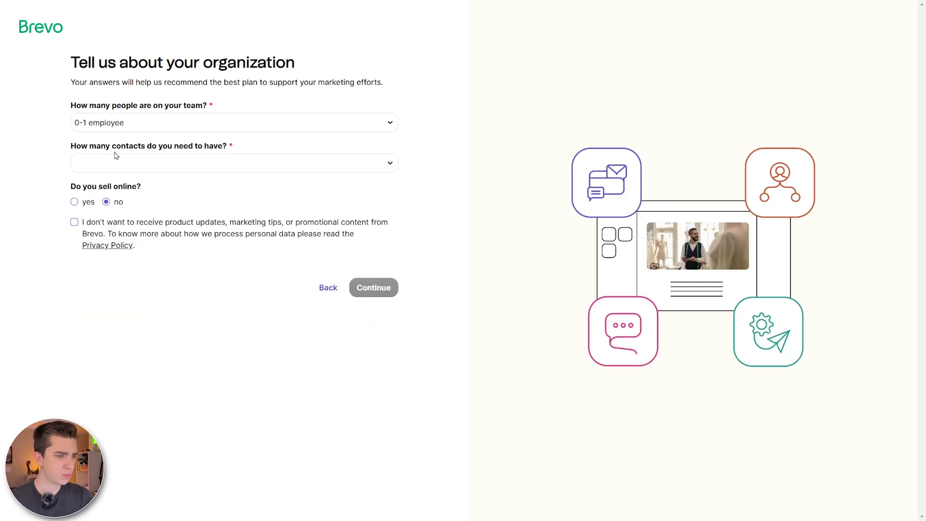
{"action": "left_click", "coordinate": [164, 161]}
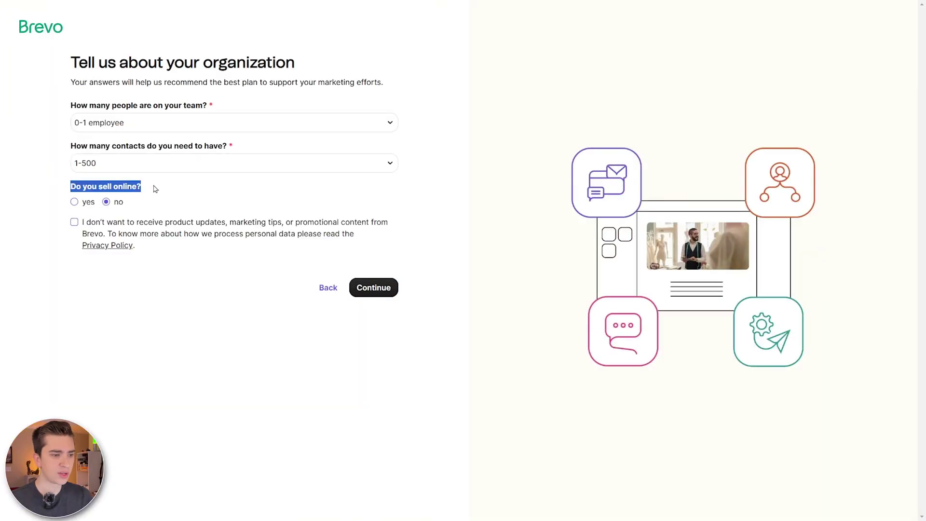
{"action": "left_click", "coordinate": [156, 189]}
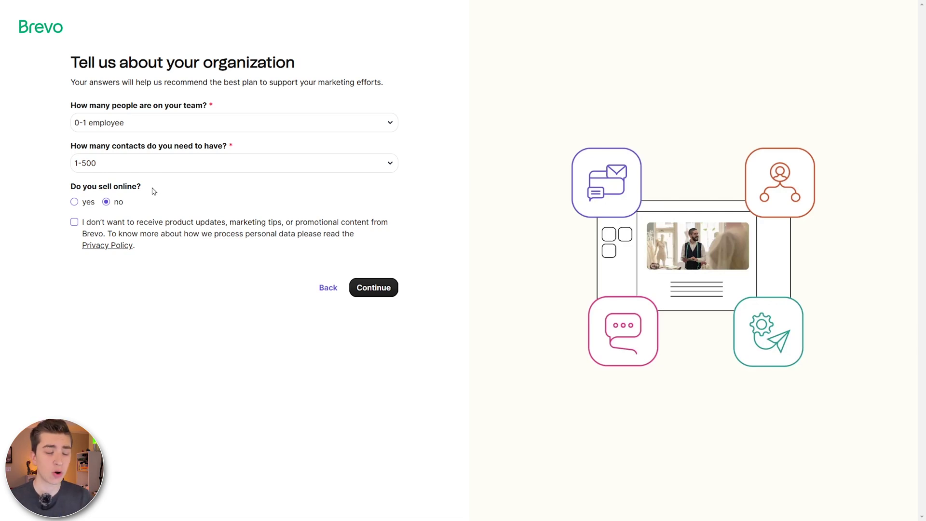
Answer yes to selling online and look over the Upgrade your Marketing Platform page.
{"action": "left_click", "coordinate": [74, 202]}
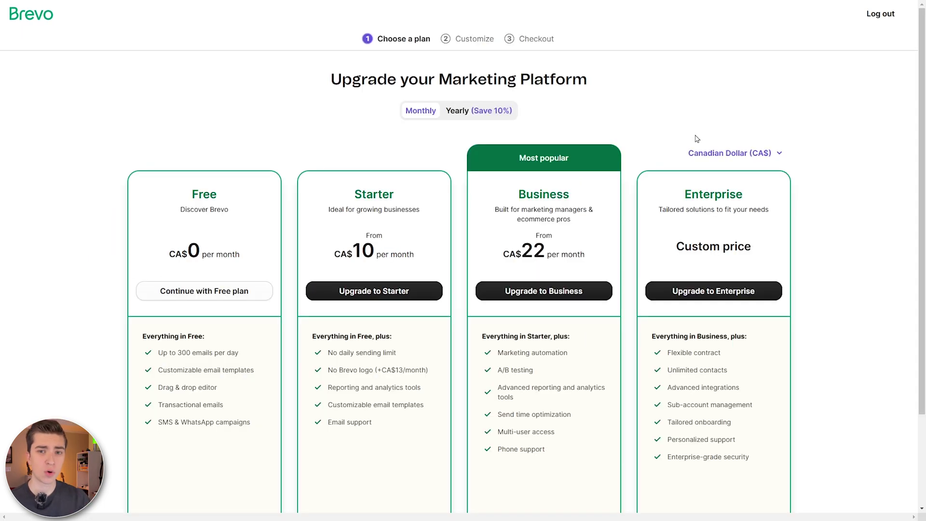
{"action": "left_click_drag", "start_coordinate": [330, 80], "coordinate": [594, 81]}
{"action": "left_click", "coordinate": [594, 81]}
{"action": "scroll", "coordinate": [570, 159], "scroll_direction": "down", "scroll_amount": 3}
{"action": "scroll", "coordinate": [473, 268], "scroll_direction": "up", "scroll_amount": 1}
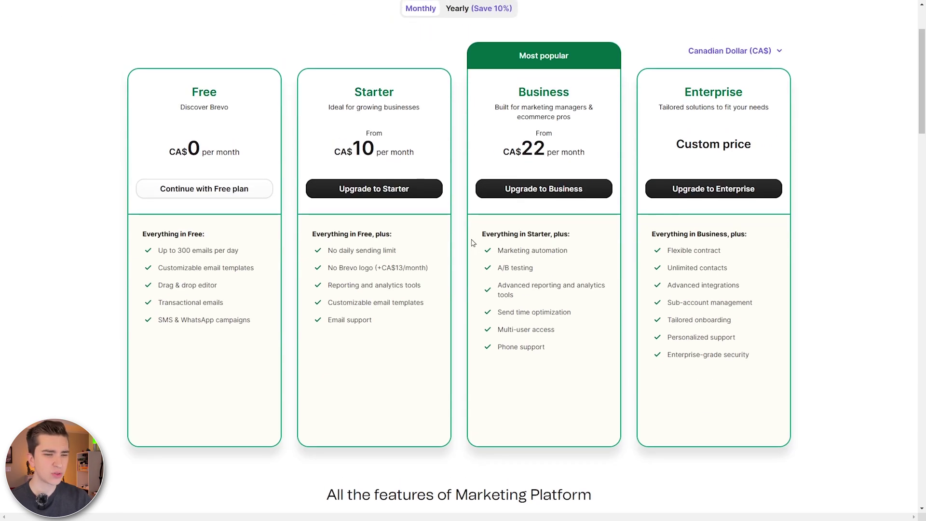
Compare the Business and Free plan details, then continue with the Free plan.
{"action": "left_click_drag", "start_coordinate": [353, 87], "coordinate": [425, 110]}
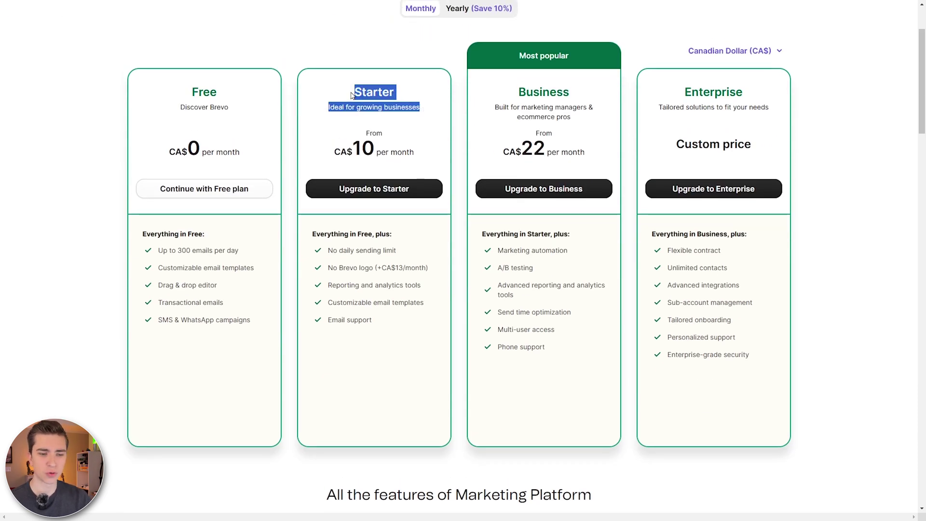
{"action": "left_click_drag", "start_coordinate": [508, 92], "coordinate": [602, 124]}
{"action": "left_click", "coordinate": [602, 124]}
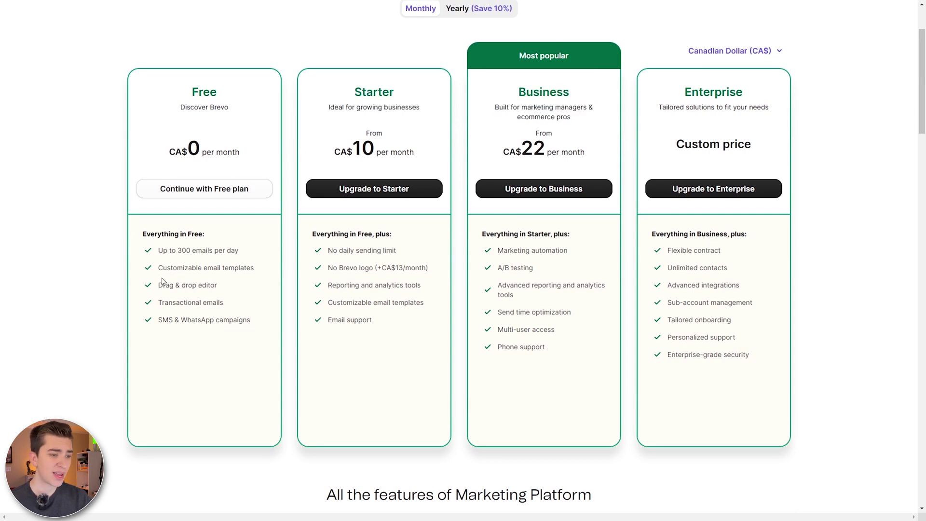
{"action": "left_click_drag", "start_coordinate": [163, 250], "coordinate": [256, 254]}
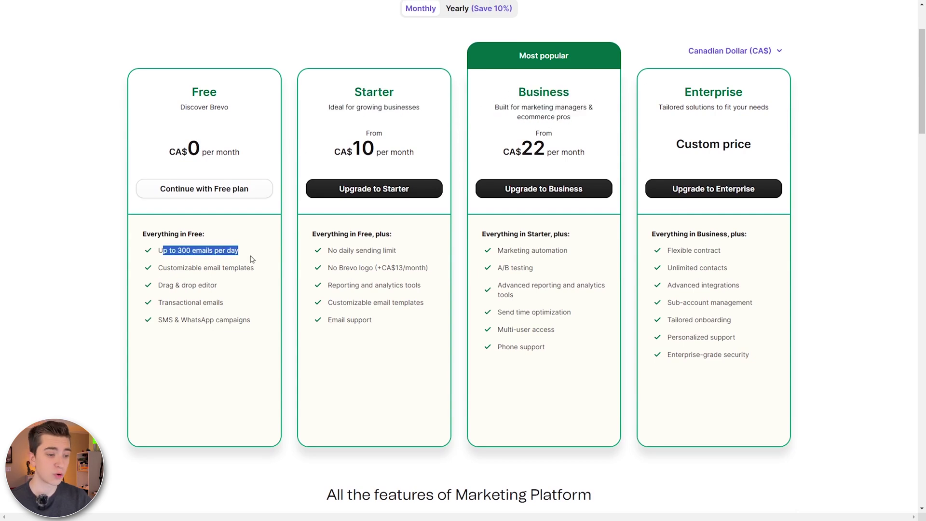
{"action": "left_click_drag", "start_coordinate": [160, 269], "coordinate": [252, 268]}
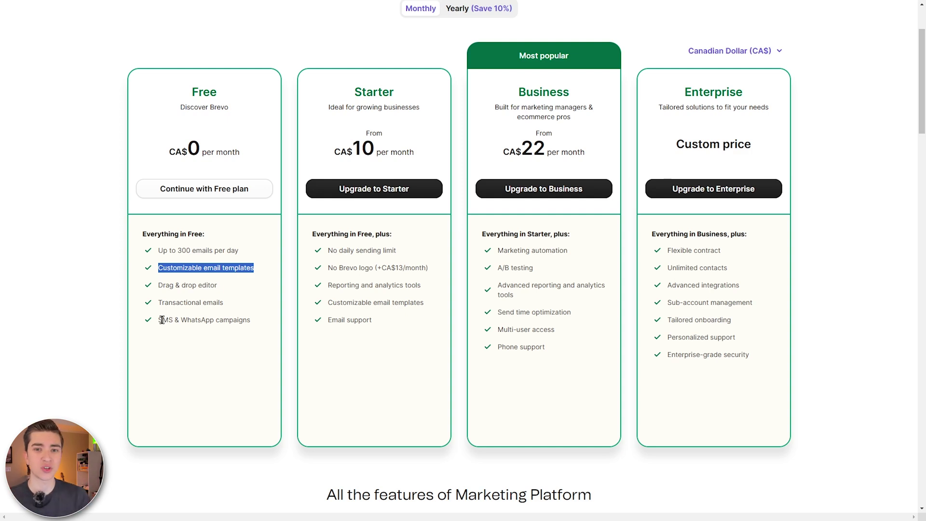
{"action": "left_click", "coordinate": [197, 190]}
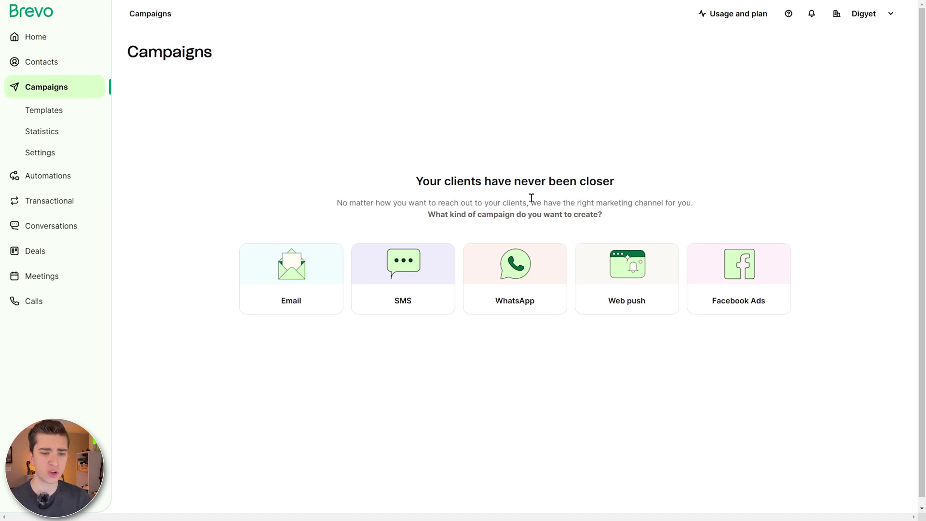
Start a new email campaign from the Email card on the Campaigns page.
{"action": "left_click_drag", "start_coordinate": [430, 214], "coordinate": [621, 214]}
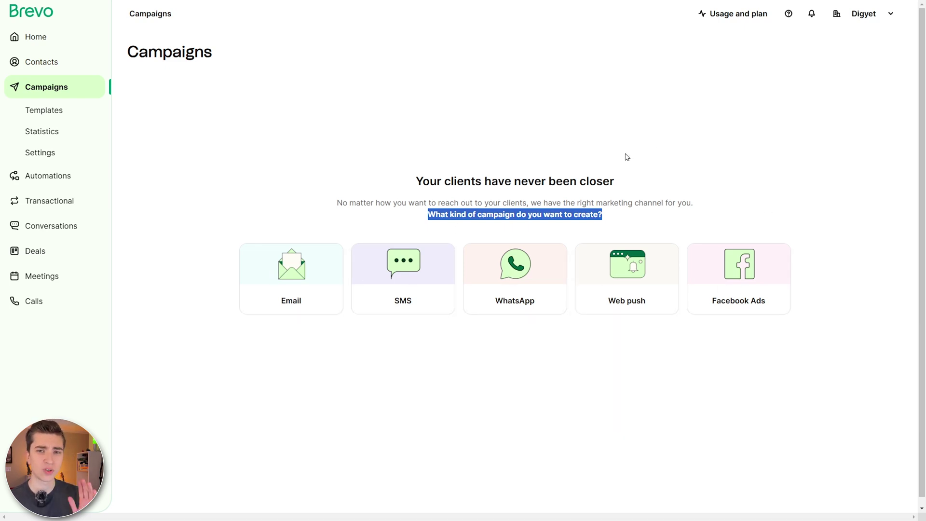
{"action": "left_click", "coordinate": [269, 269]}
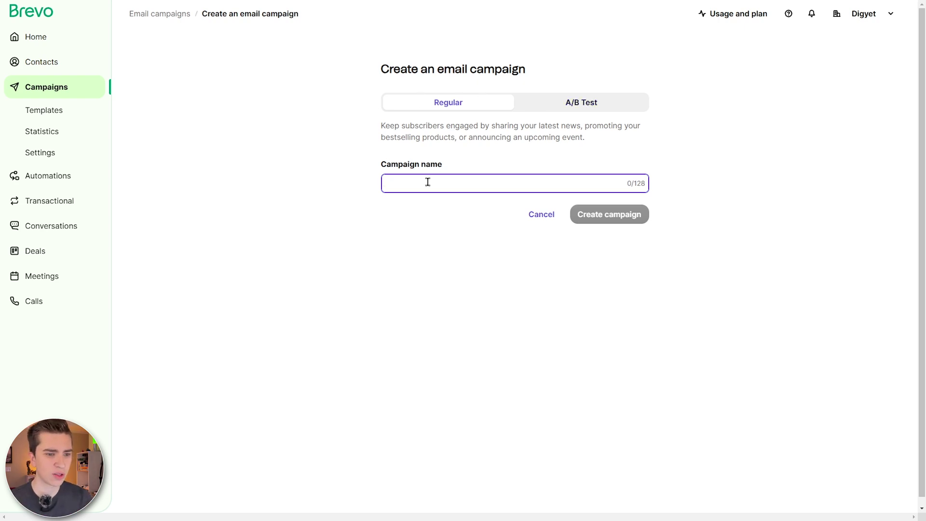
Name the regular campaign 'Josh's Email Campaign' and create it.
{"action": "type", "text": "Josh's Email Campaign"}
{"action": "left_click", "coordinate": [615, 215]}
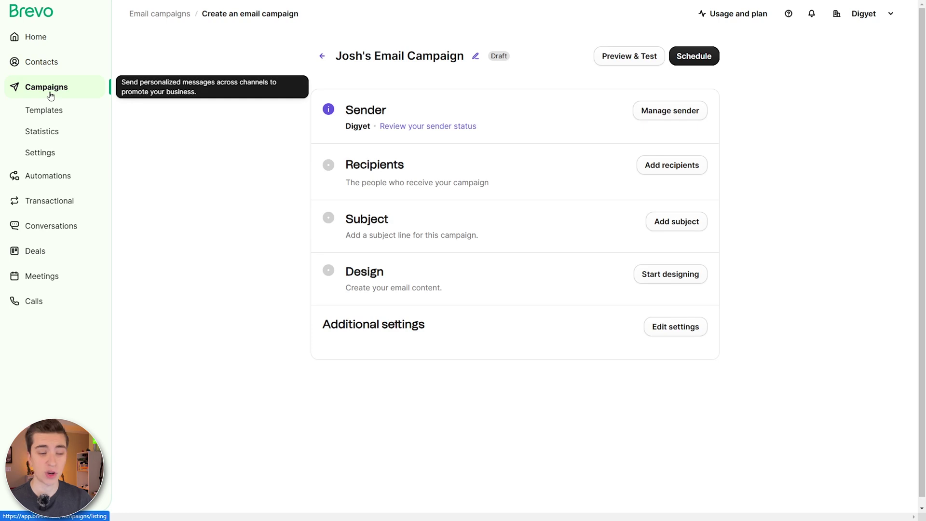
Review the draft's Sender, Design and Subject sections.
{"action": "left_click_drag", "start_coordinate": [344, 114], "coordinate": [369, 125]}
{"action": "left_click", "coordinate": [521, 121]}
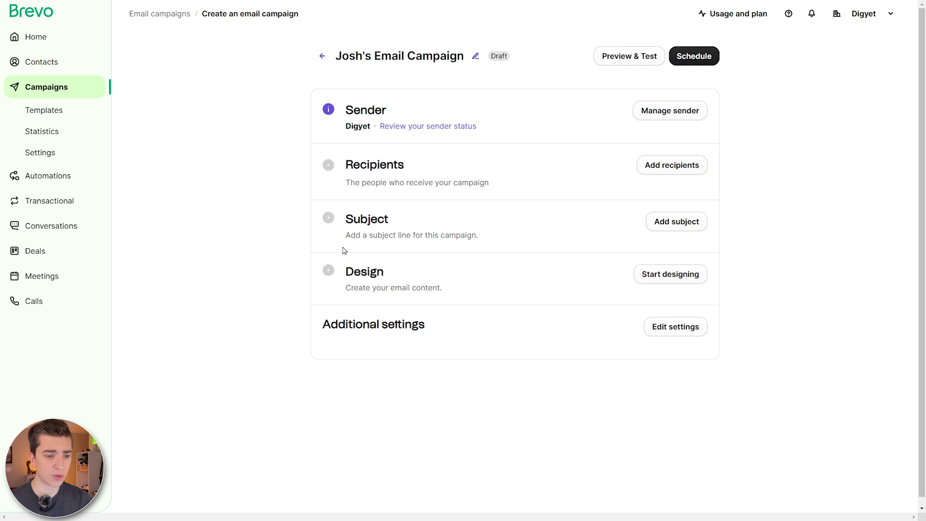
{"action": "left_click_drag", "start_coordinate": [347, 271], "coordinate": [493, 295]}
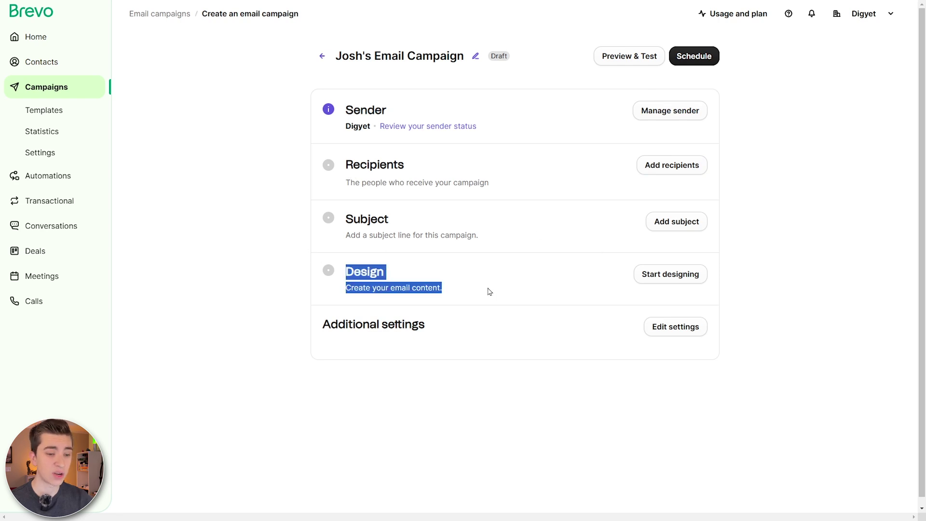
{"action": "left_click", "coordinate": [490, 291]}
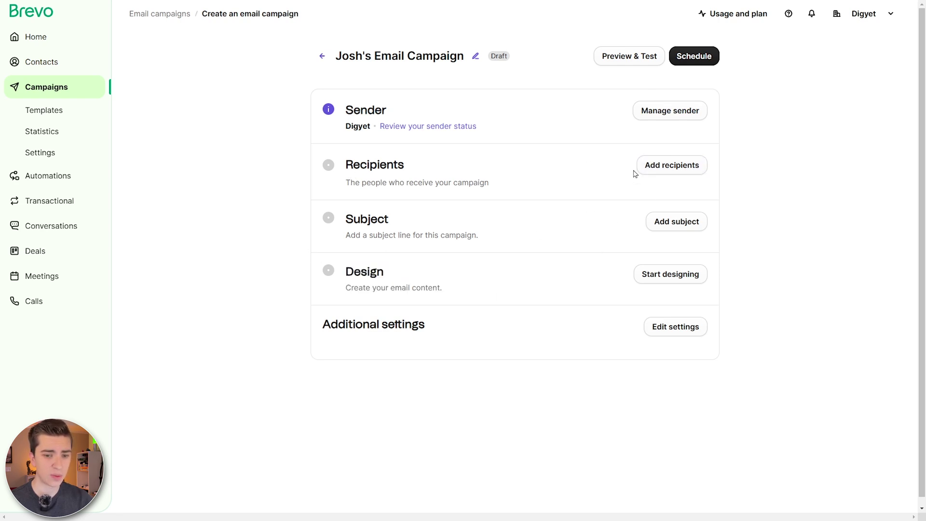
{"action": "left_click_drag", "start_coordinate": [346, 218], "coordinate": [425, 220]}
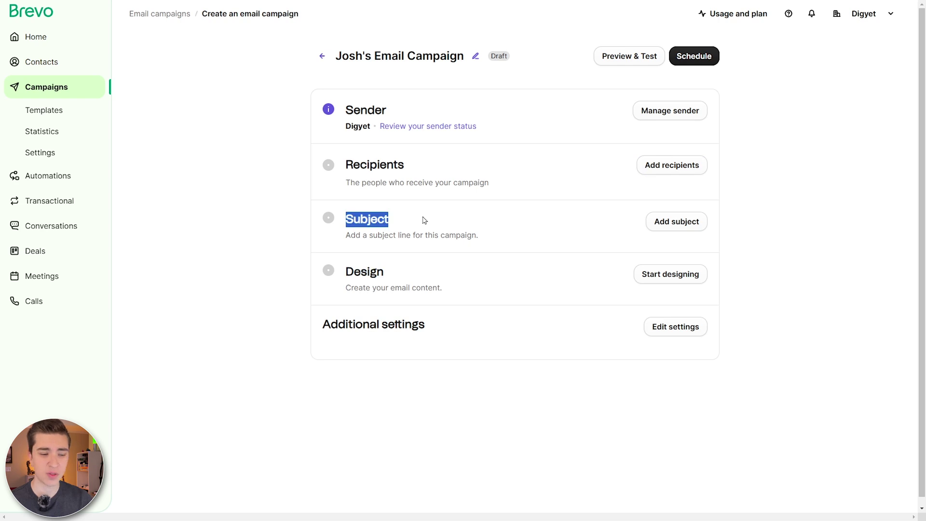
{"action": "left_click", "coordinate": [398, 225]}
Set the subject line to 'NEW EMAIL!' and save the subject settings.
{"action": "left_click", "coordinate": [676, 223]}
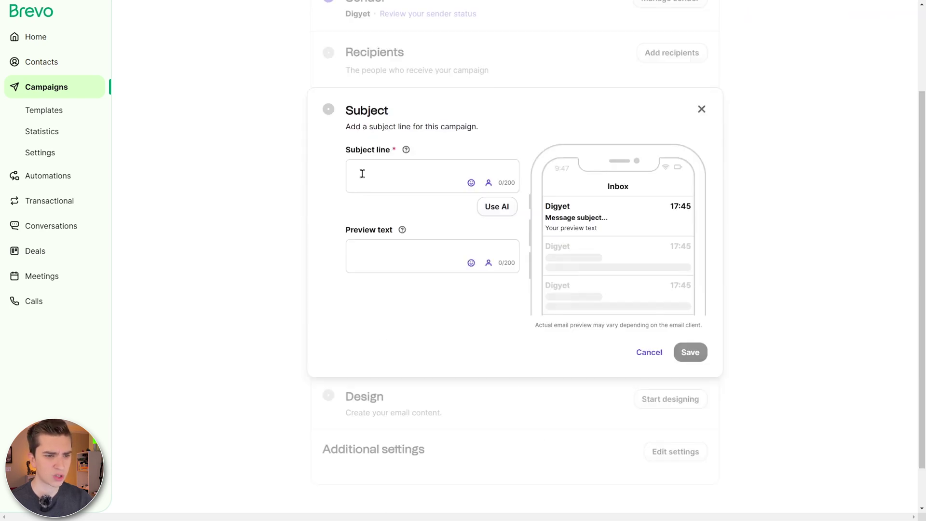
{"action": "left_click", "coordinate": [392, 171]}
{"action": "type", "text": "NEW "}
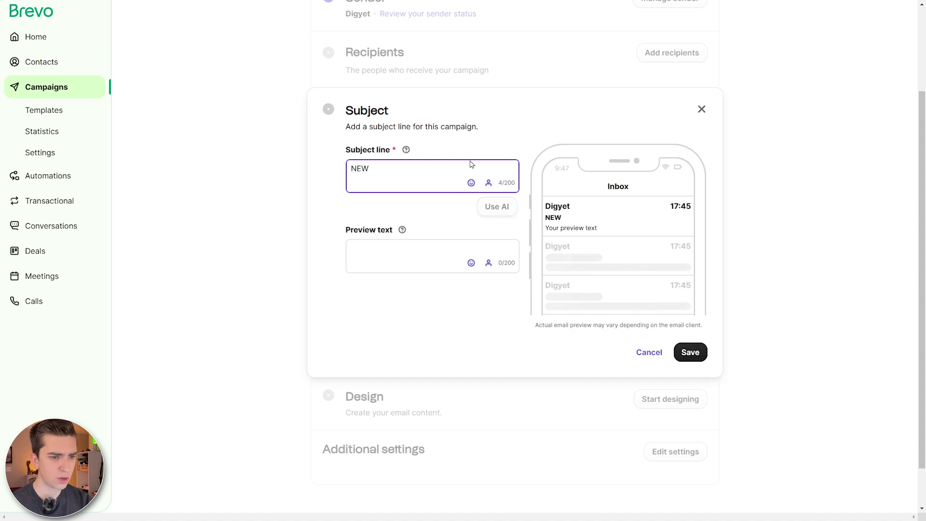
{"action": "type", "text": "EMAIL!"}
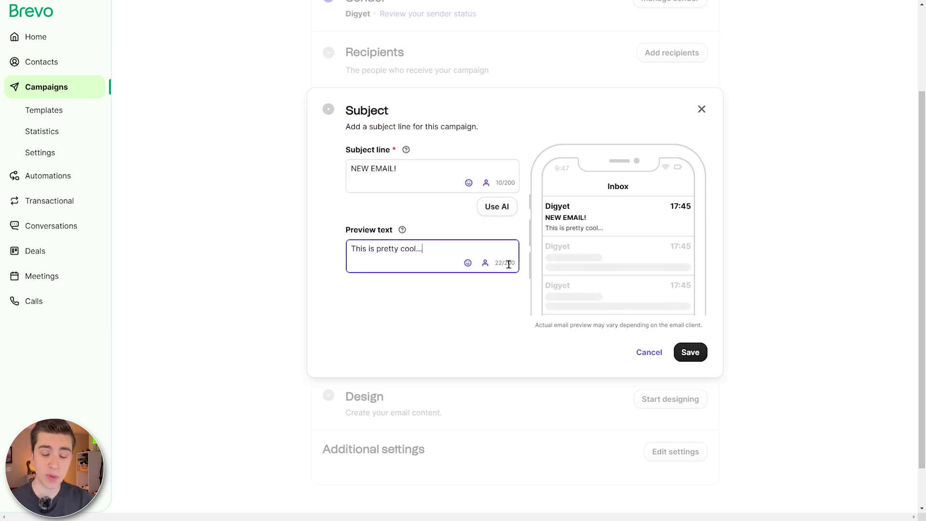
{"action": "left_click", "coordinate": [689, 354]}
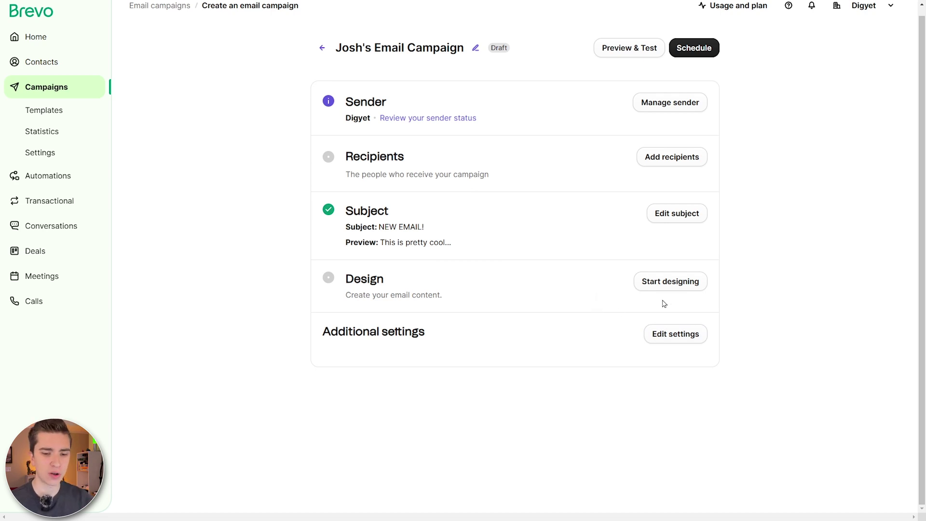
Open the design step and browse the layouts down to Start from scratch.
{"action": "left_click", "coordinate": [670, 281]}
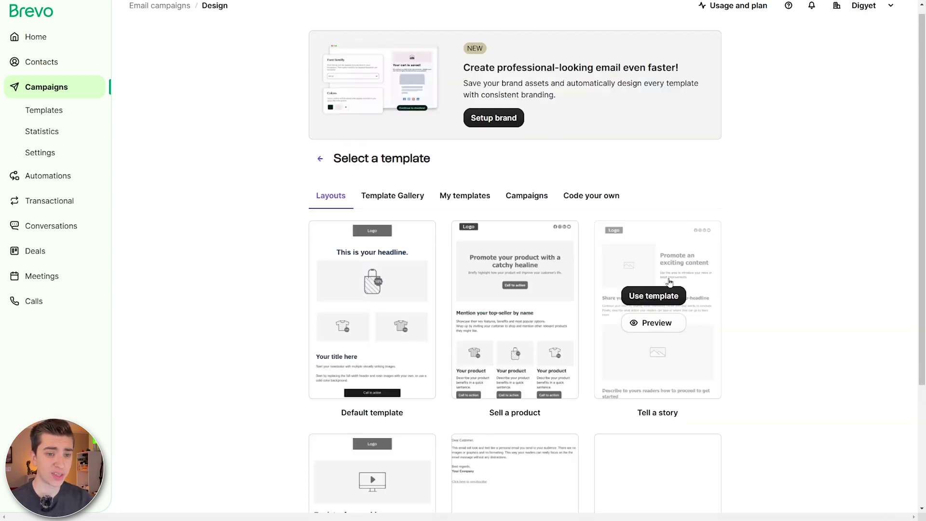
{"action": "mouse_move", "coordinate": [626, 255]}
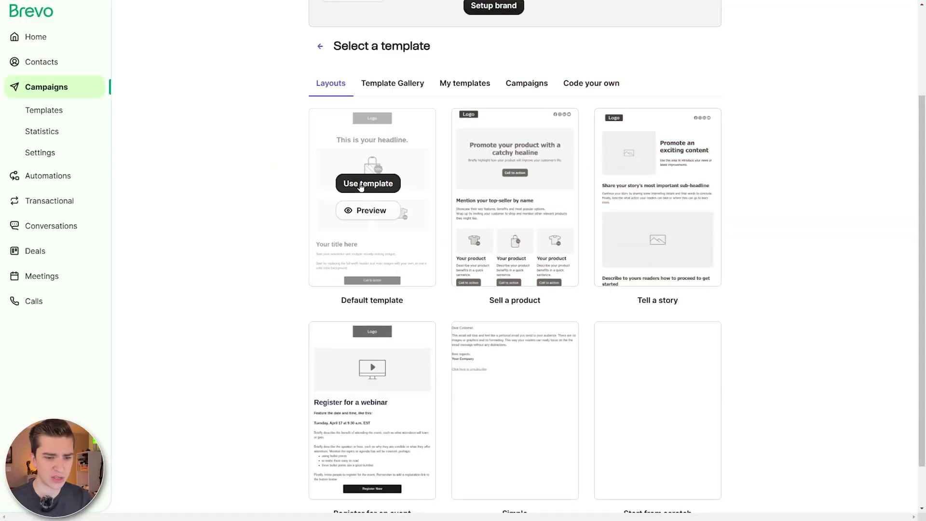
{"action": "scroll", "coordinate": [665, 159], "scroll_direction": "down", "scroll_amount": 1}
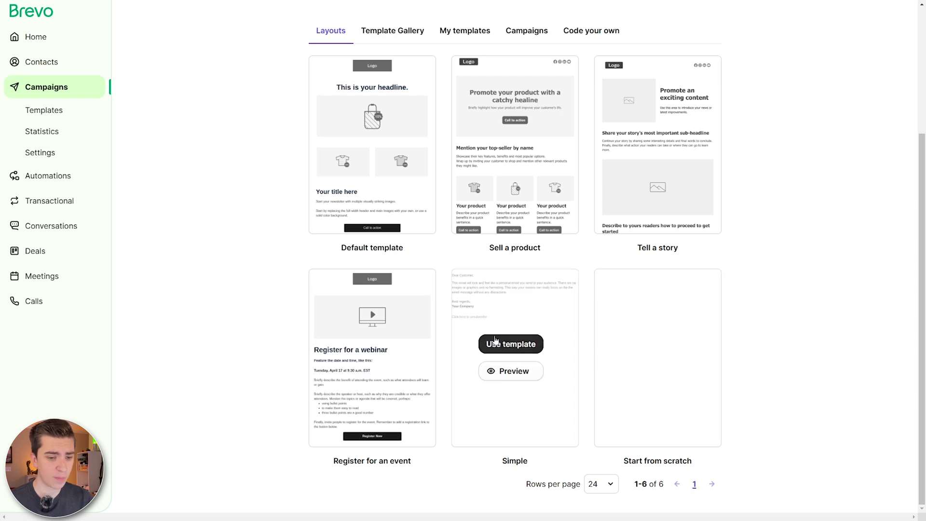
{"action": "mouse_move", "coordinate": [615, 323]}
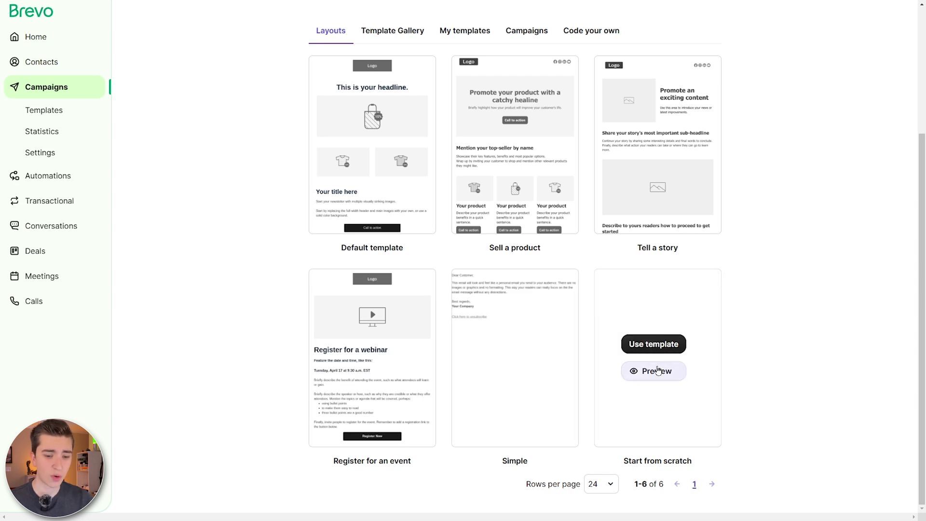
Use the Start from scratch layout and dismiss the design tab announcement.
{"action": "left_click", "coordinate": [654, 345]}
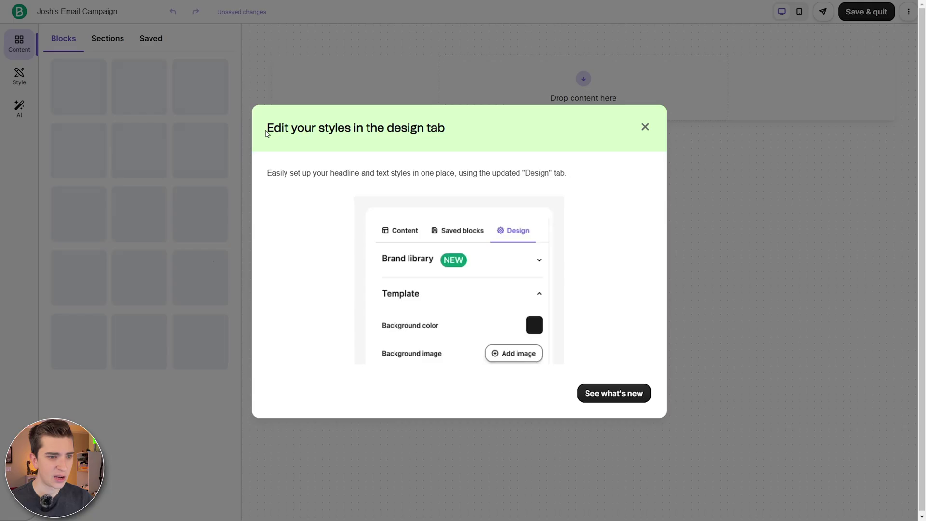
{"action": "left_click_drag", "start_coordinate": [267, 128], "coordinate": [440, 128]}
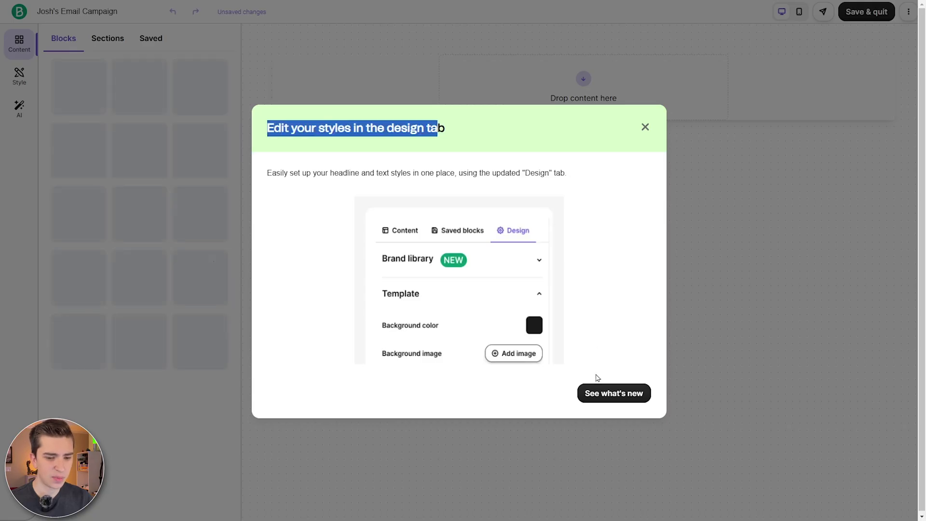
{"action": "left_click", "coordinate": [645, 128]}
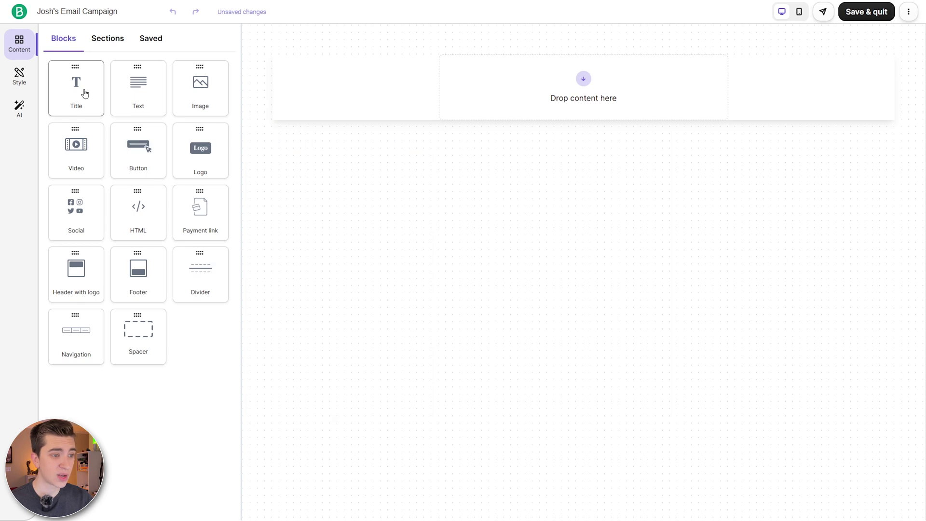
Add a Heading 1 title block reading 'This is my email header'.
{"action": "left_click_drag", "start_coordinate": [83, 92], "coordinate": [585, 90]}
{"action": "left_click_drag", "start_coordinate": [138, 89], "coordinate": [496, 91]}
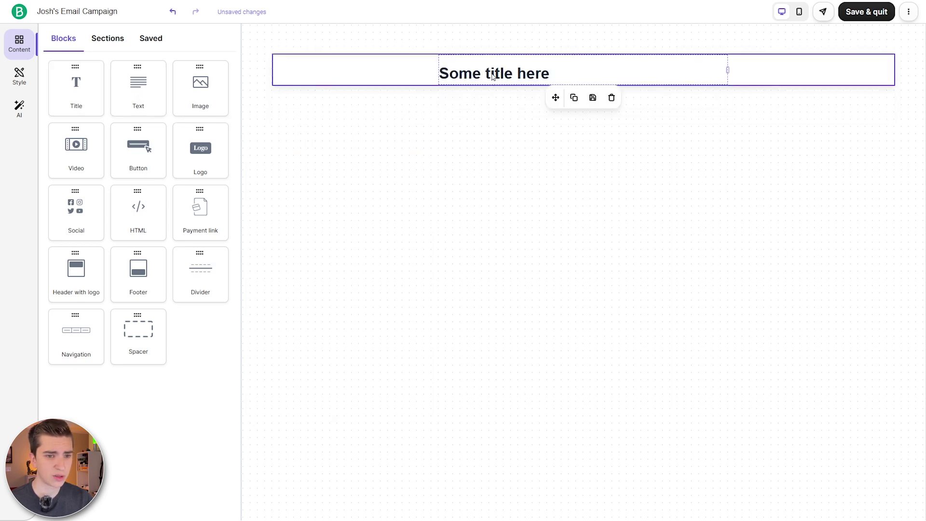
{"action": "triple_click", "coordinate": [491, 68]}
{"action": "type", "text": "This is my e"}
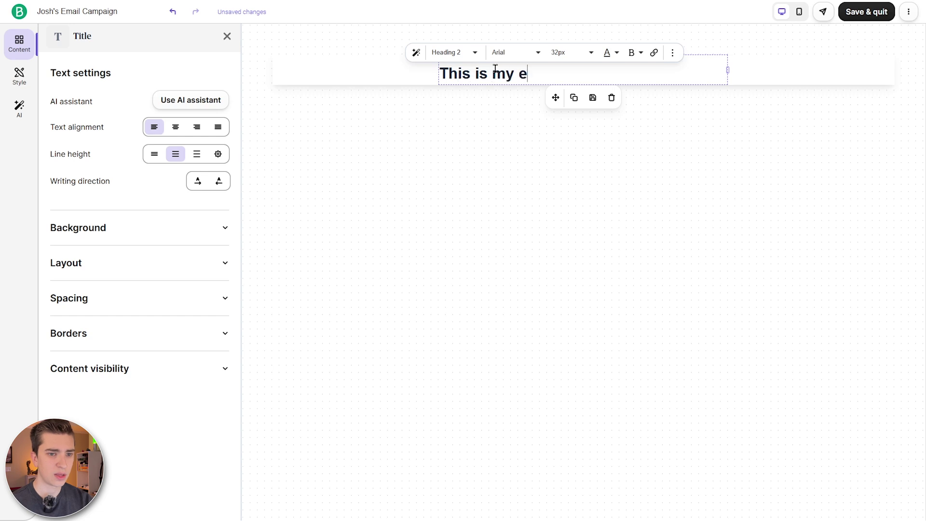
{"action": "type", "text": "mail header"}
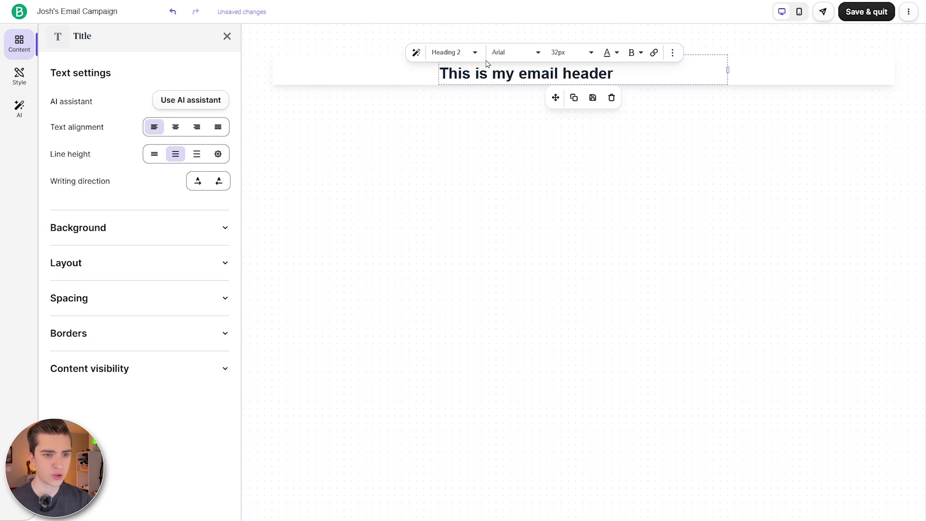
{"action": "left_click", "coordinate": [475, 53]}
{"action": "left_click", "coordinate": [467, 102]}
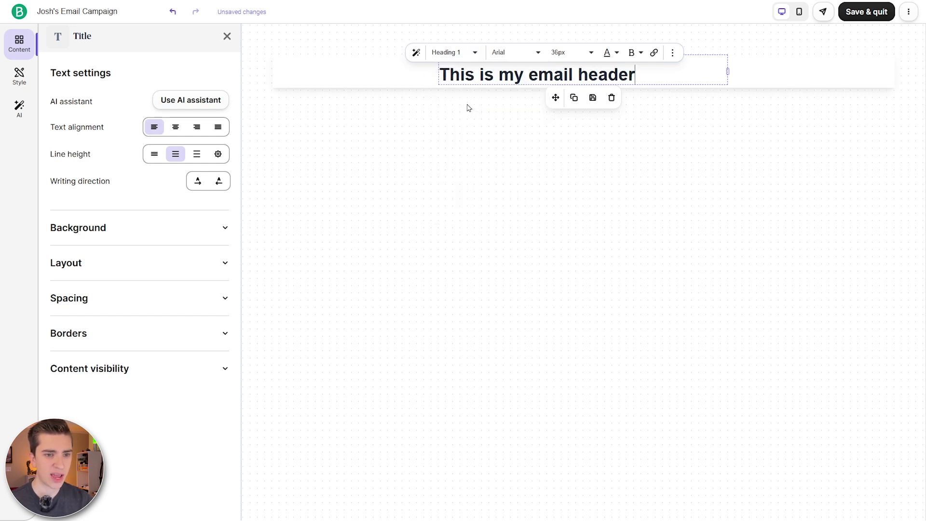
Look through the title's font, size, background, layout and spacing settings, then deselect it.
{"action": "left_click", "coordinate": [502, 54]}
{"action": "left_click", "coordinate": [572, 53]}
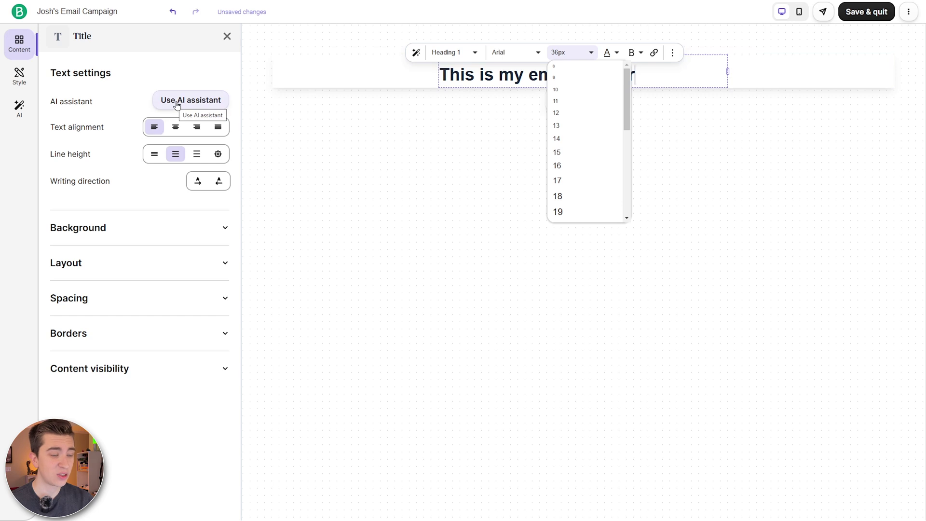
{"action": "left_click", "coordinate": [154, 127]}
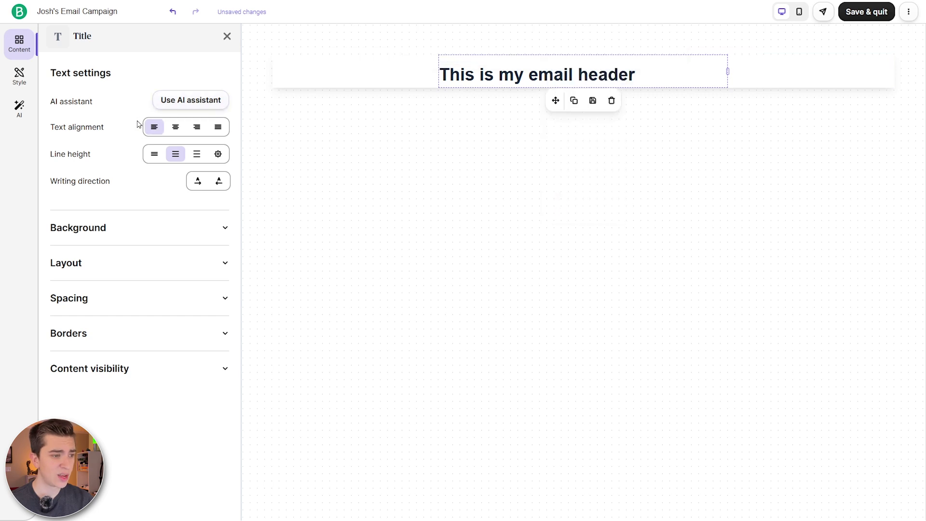
{"action": "left_click", "coordinate": [165, 225]}
{"action": "scroll", "coordinate": [137, 338], "scroll_direction": "down", "scroll_amount": 1}
{"action": "left_click", "coordinate": [127, 373]}
{"action": "scroll", "coordinate": [148, 367], "scroll_direction": "down", "scroll_amount": 2}
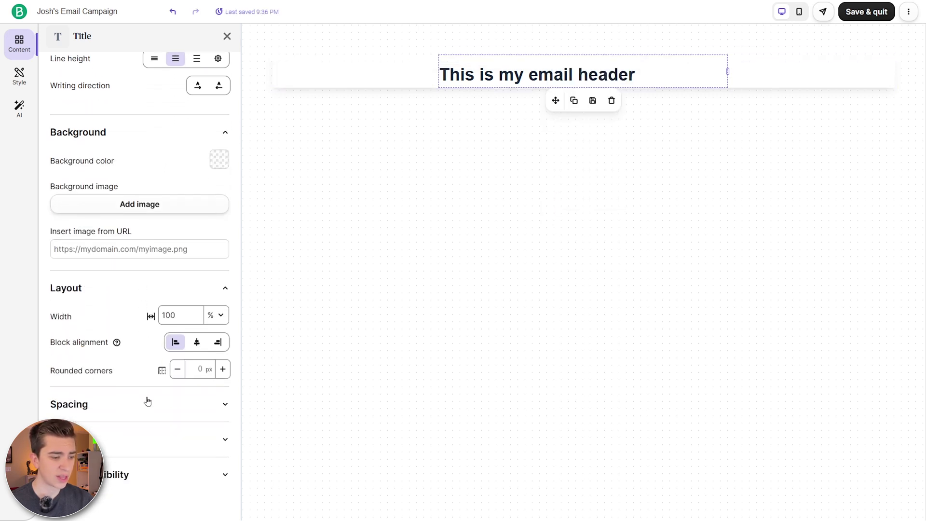
{"action": "left_click", "coordinate": [148, 402]}
{"action": "scroll", "coordinate": [145, 376], "scroll_direction": "down", "scroll_amount": 3}
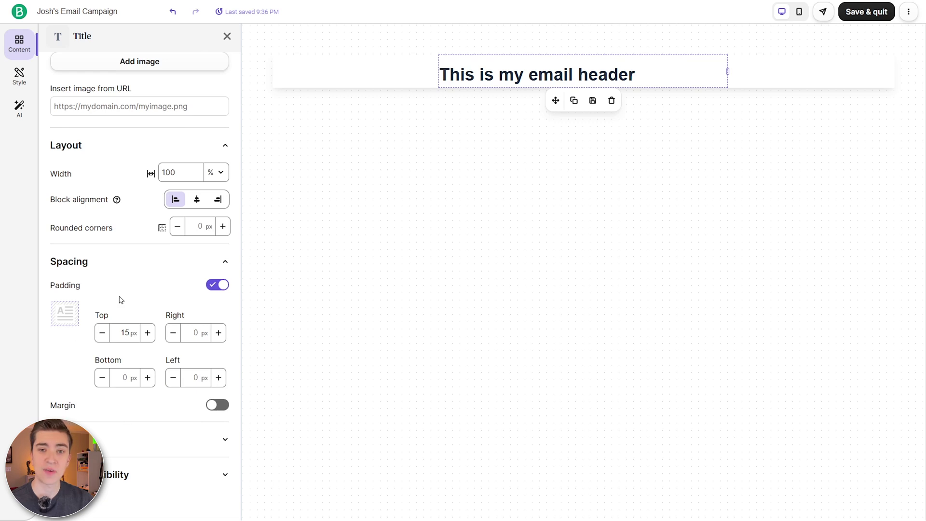
{"action": "key", "text": "Escape"}
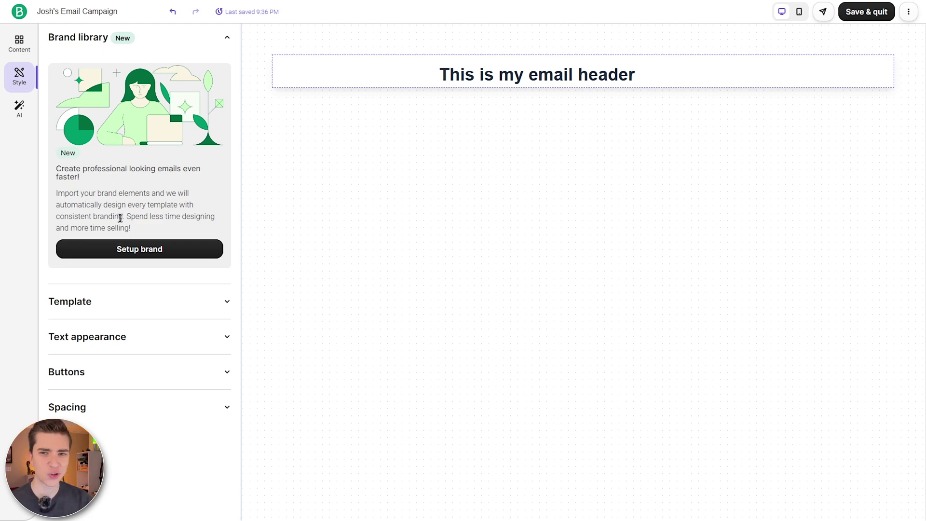
Set the email's paragraph text font to Arial Black in the text appearance settings.
{"action": "left_click", "coordinate": [119, 307]}
{"action": "scroll", "coordinate": [127, 290], "scroll_direction": "down", "scroll_amount": 3}
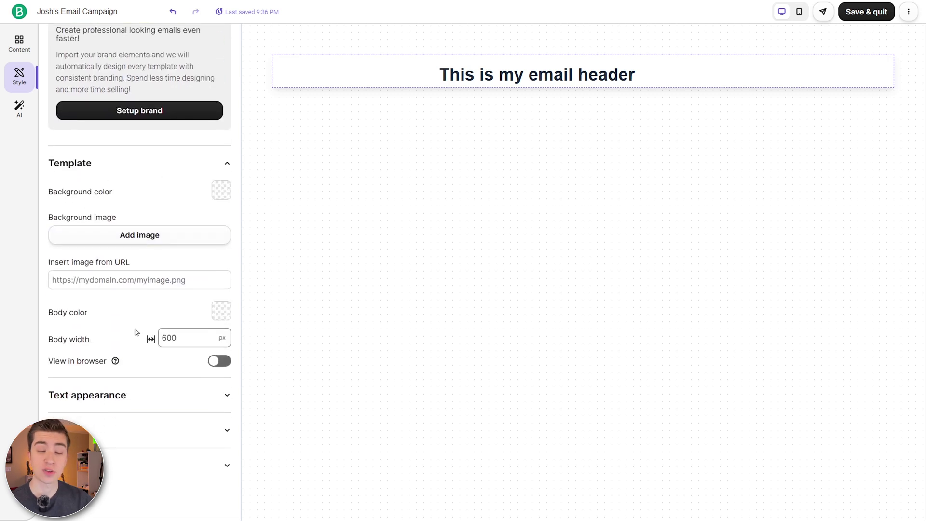
{"action": "left_click", "coordinate": [122, 396]}
{"action": "scroll", "coordinate": [145, 357], "scroll_direction": "down", "scroll_amount": 5}
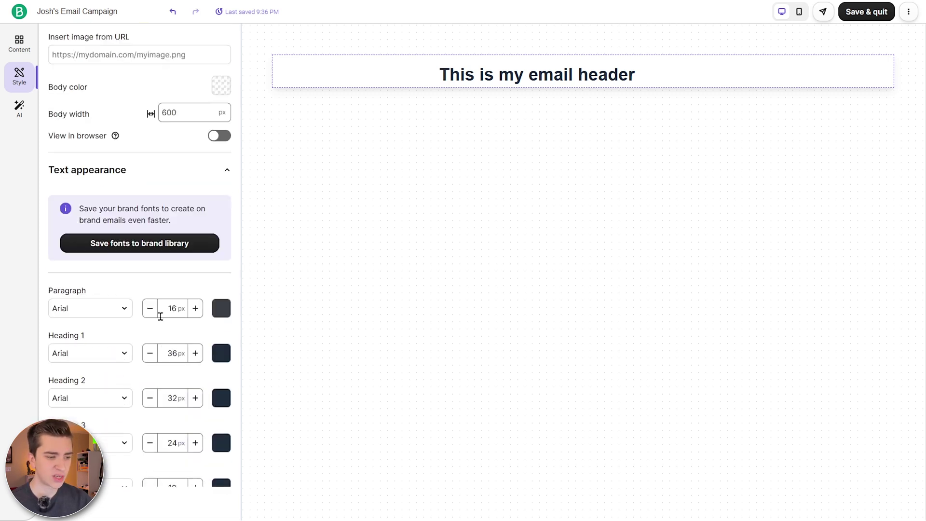
{"action": "scroll", "coordinate": [106, 222], "scroll_direction": "down", "scroll_amount": 2}
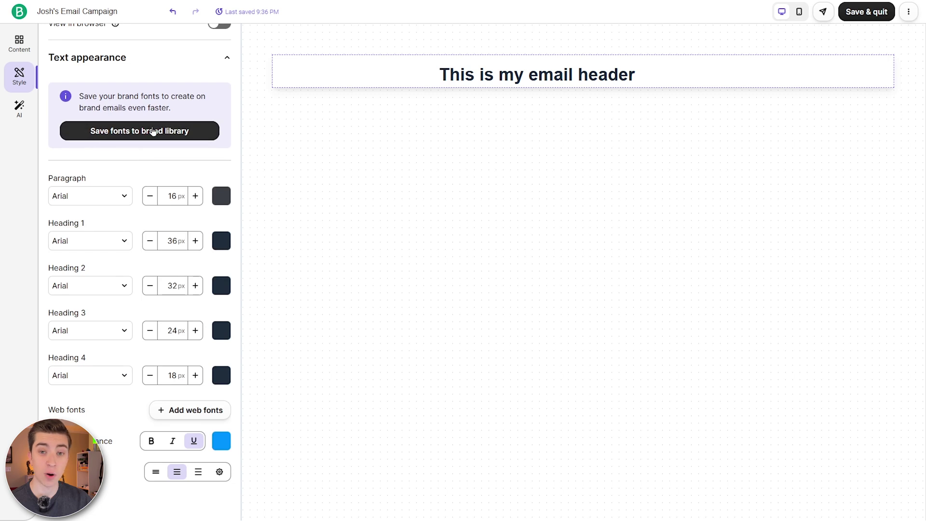
{"action": "scroll", "coordinate": [176, 199], "scroll_direction": "down", "scroll_amount": 2}
{"action": "left_click", "coordinate": [92, 89]}
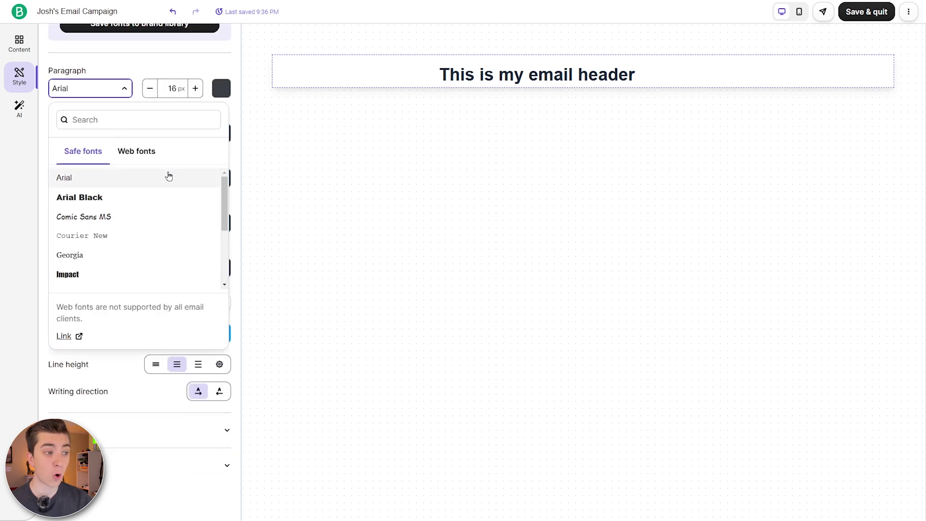
{"action": "left_click", "coordinate": [114, 197]}
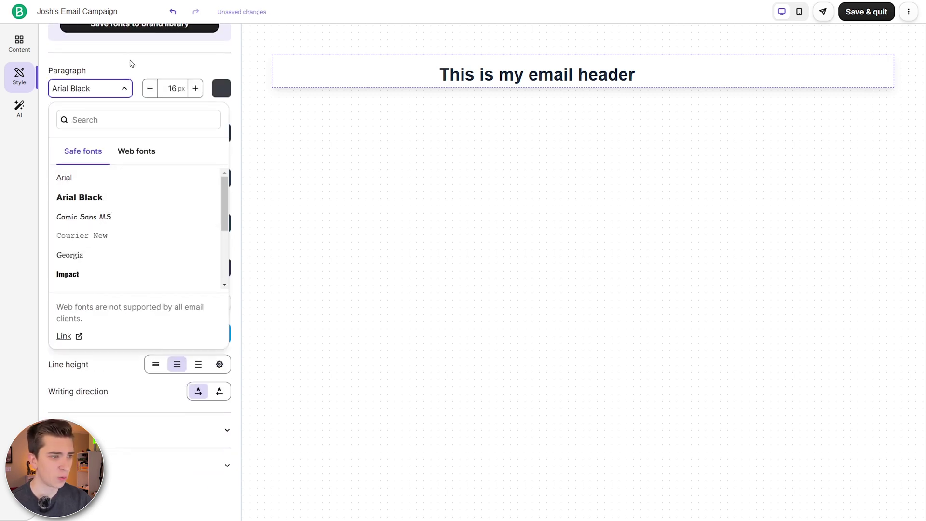
{"action": "left_click", "coordinate": [135, 89]}
Set Heading 1 text to Comic Sans MS at 42 px.
{"action": "left_click", "coordinate": [90, 130]}
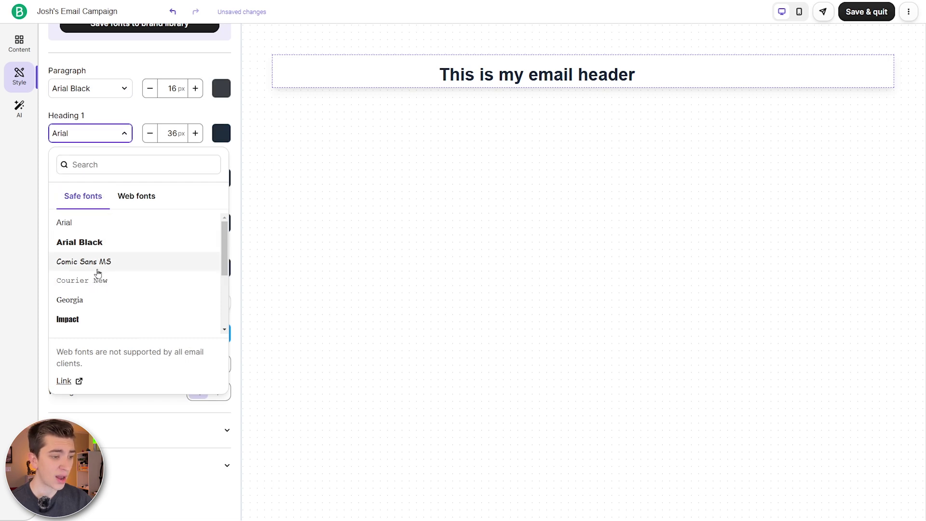
{"action": "left_click", "coordinate": [100, 268]}
{"action": "left_click", "coordinate": [120, 121]}
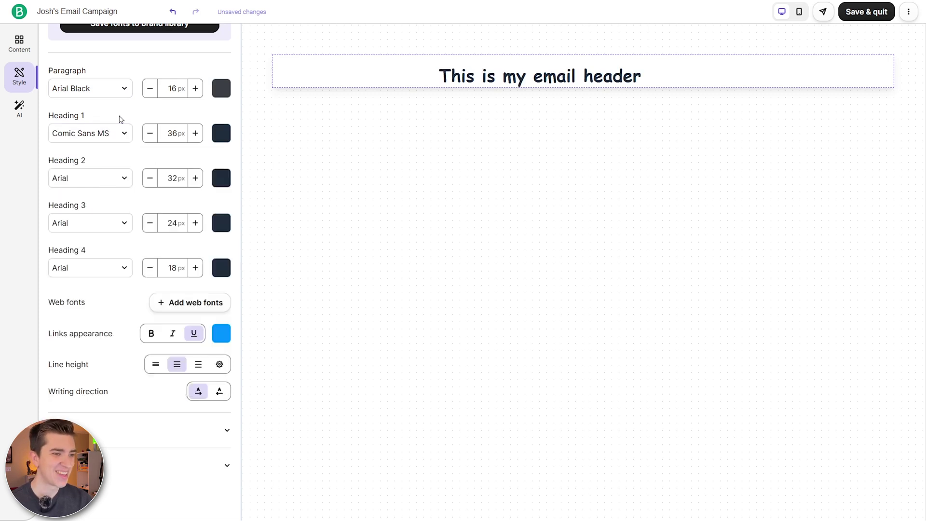
{"action": "left_click", "coordinate": [195, 134]}
{"action": "left_click", "coordinate": [195, 134]}
{"action": "left_click", "coordinate": [195, 134]}
{"action": "left_click", "coordinate": [194, 134]}
{"action": "left_click", "coordinate": [195, 135]}
{"action": "left_click", "coordinate": [195, 134]}
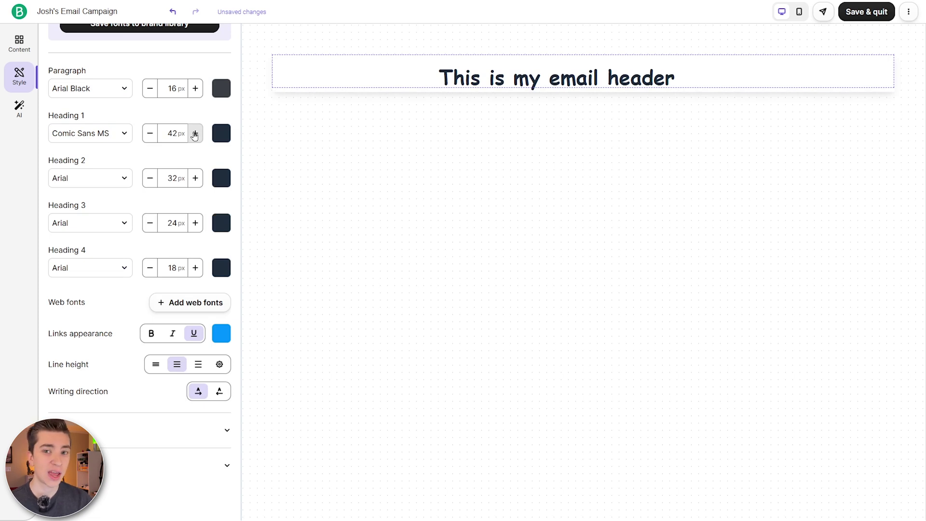
Bring up the AI writing assistant panel.
{"action": "scroll", "coordinate": [160, 154], "scroll_direction": "up", "scroll_amount": 2}
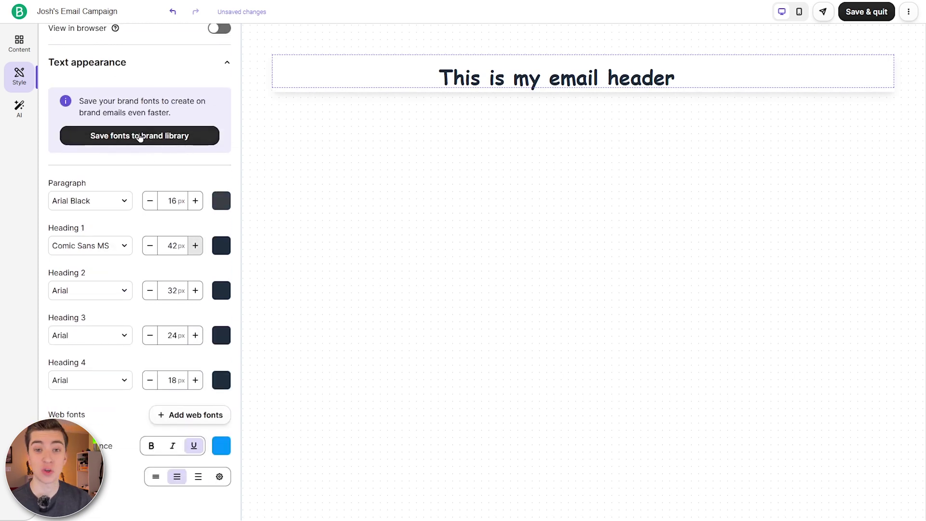
{"action": "scroll", "coordinate": [62, 318], "scroll_direction": "down", "scroll_amount": 6}
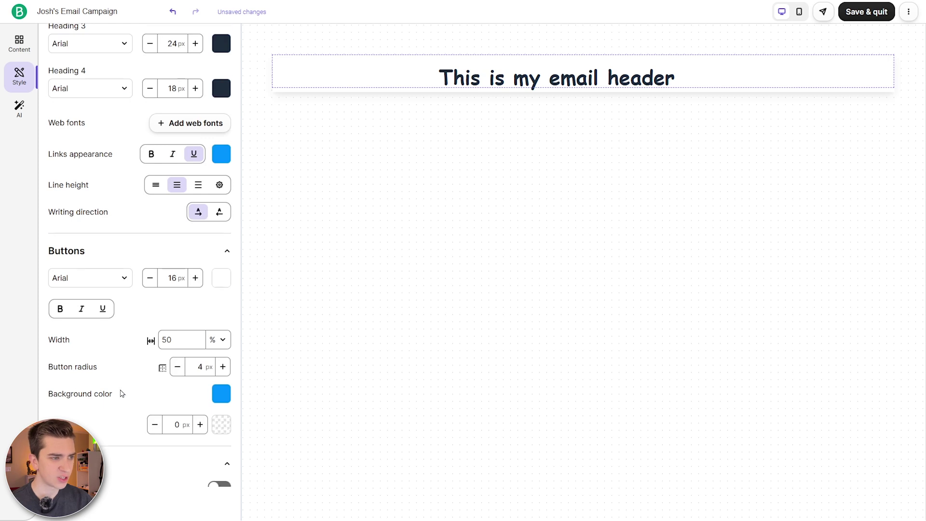
{"action": "scroll", "coordinate": [97, 353], "scroll_direction": "up", "scroll_amount": 10}
{"action": "left_click", "coordinate": [19, 113]}
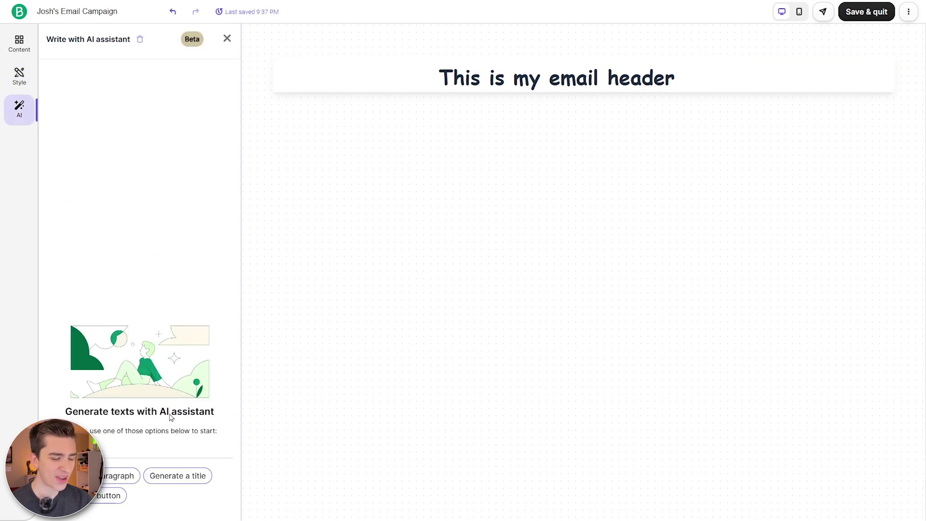
Generate an AI paragraph on 'the elephant' and place it under the email header.
{"action": "left_click", "coordinate": [123, 476]}
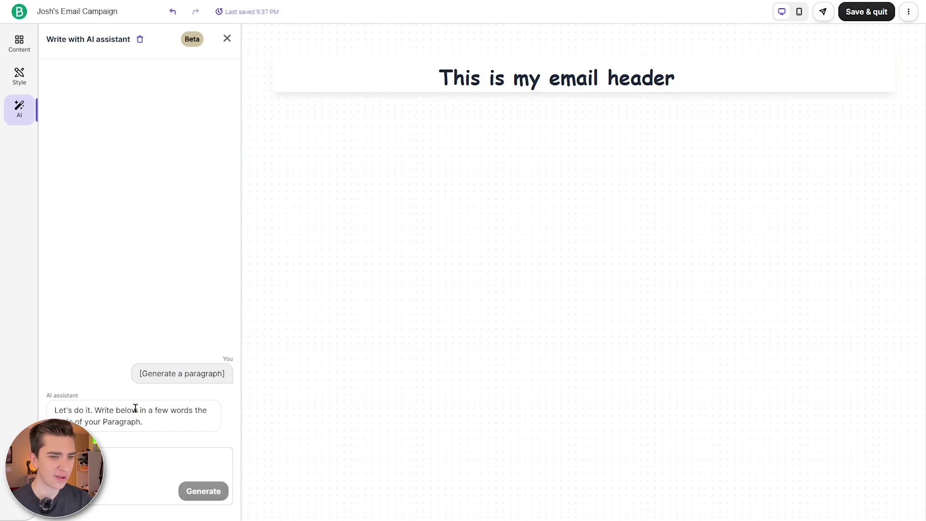
{"action": "left_click", "coordinate": [122, 448]}
{"action": "type", "text": "the elephant"}
{"action": "key", "text": "Return"}
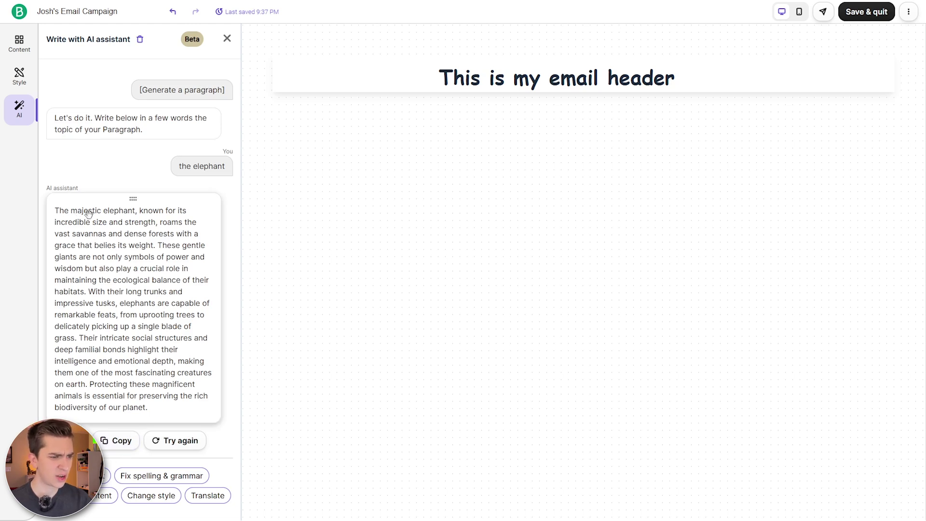
{"action": "left_click_drag", "start_coordinate": [94, 214], "coordinate": [543, 92]}
{"action": "left_click", "coordinate": [529, 346]}
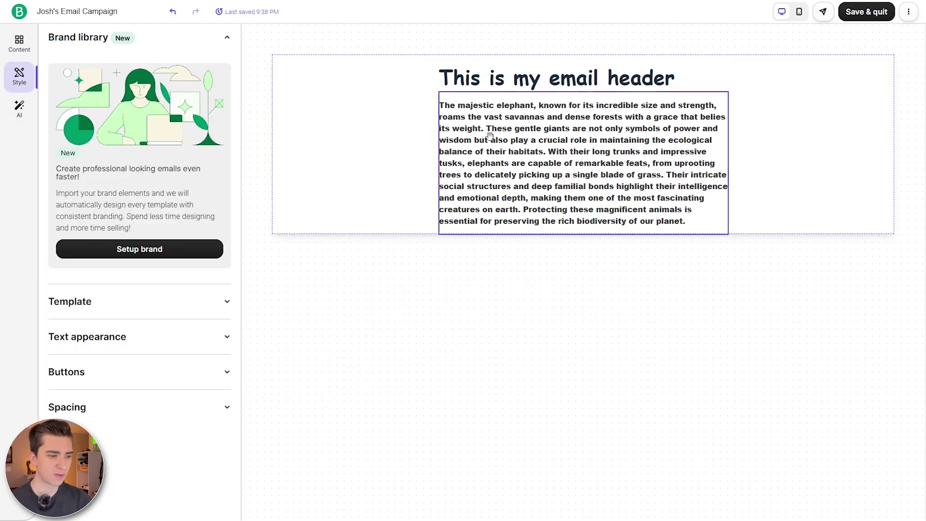
Change the paragraph font in Text appearance from Arial Black back to plain Arial.
{"action": "left_click", "coordinate": [18, 77]}
{"action": "left_click", "coordinate": [130, 337]}
{"action": "scroll", "coordinate": [135, 338], "scroll_direction": "down", "scroll_amount": 7}
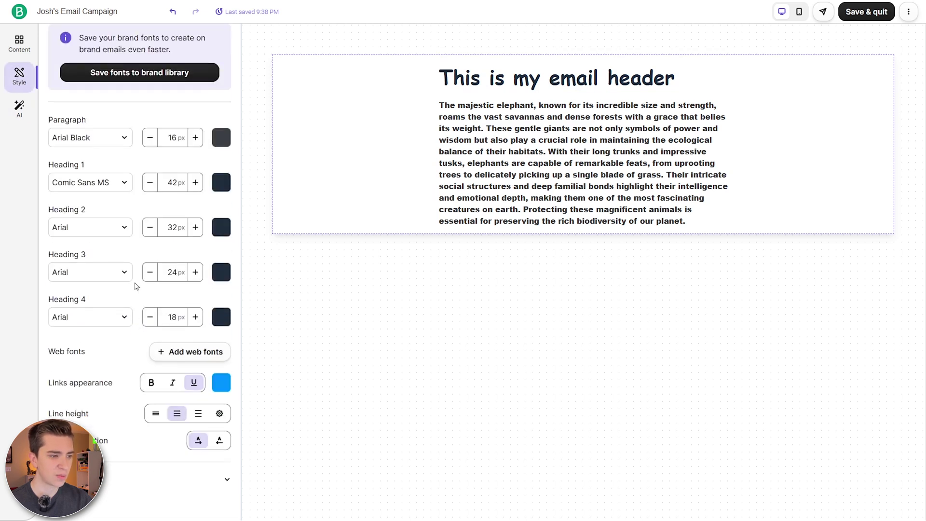
{"action": "left_click", "coordinate": [110, 142]}
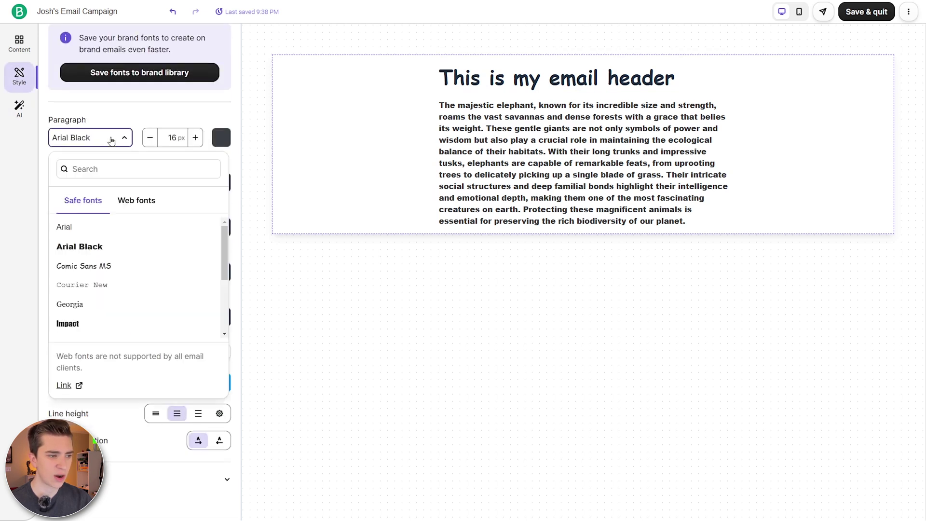
{"action": "left_click", "coordinate": [84, 232]}
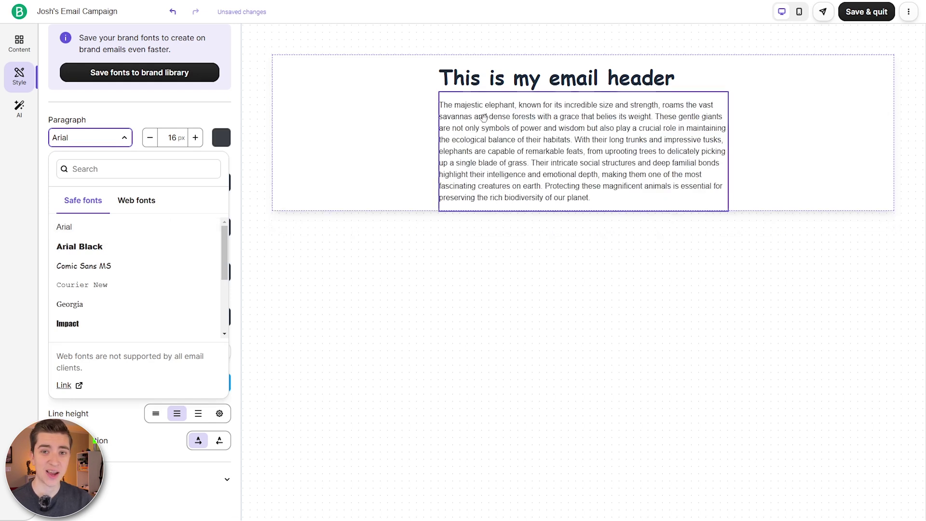
{"action": "left_click", "coordinate": [20, 43]}
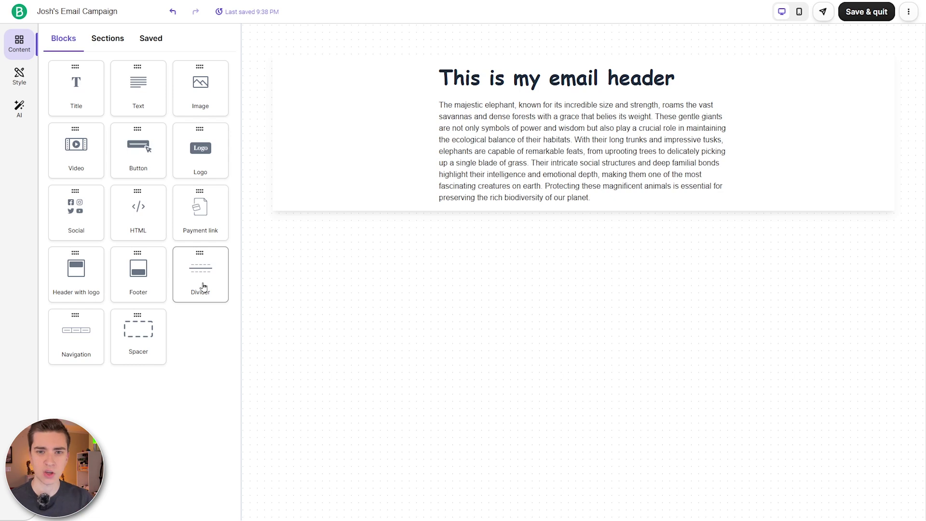
Drag the three-column image section with call-to-action buttons into the email.
{"action": "left_click", "coordinate": [104, 40]}
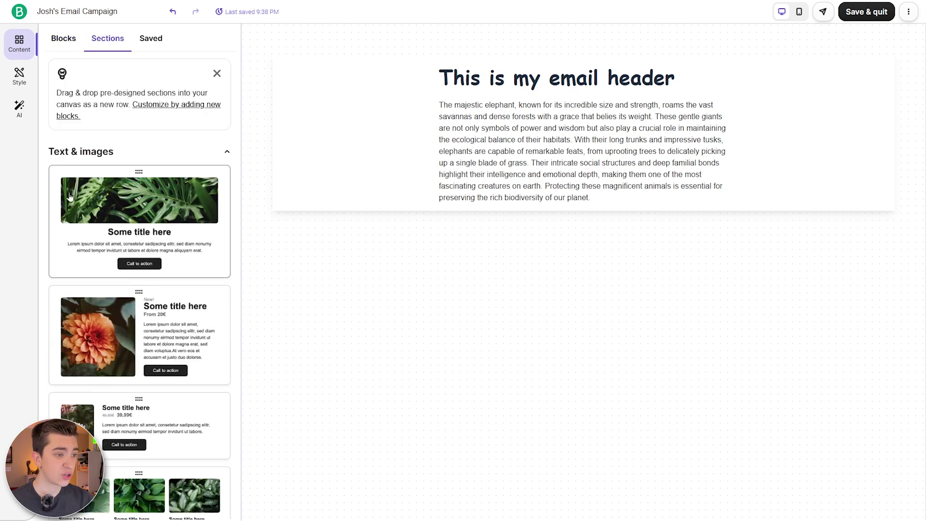
{"action": "scroll", "coordinate": [137, 238], "scroll_direction": "down", "scroll_amount": 7}
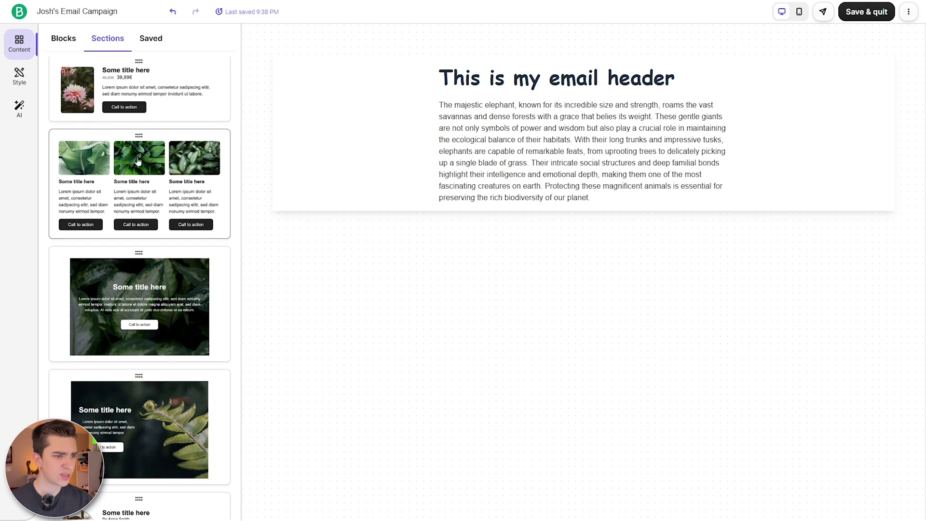
{"action": "left_click_drag", "start_coordinate": [124, 151], "coordinate": [482, 92]}
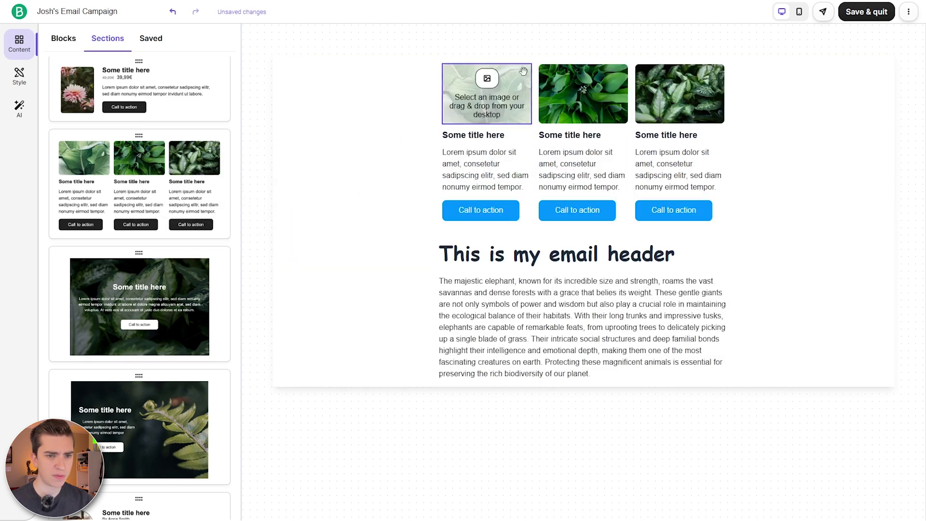
{"action": "left_click_drag", "start_coordinate": [560, 57], "coordinate": [552, 384]}
Reorder the blocks so the body text comes first, then the header, then the three columns.
{"action": "left_click_drag", "start_coordinate": [555, 343], "coordinate": [533, 65]}
{"action": "left_click_drag", "start_coordinate": [550, 401], "coordinate": [506, 201]}
{"action": "left_click_drag", "start_coordinate": [523, 235], "coordinate": [531, 212]}
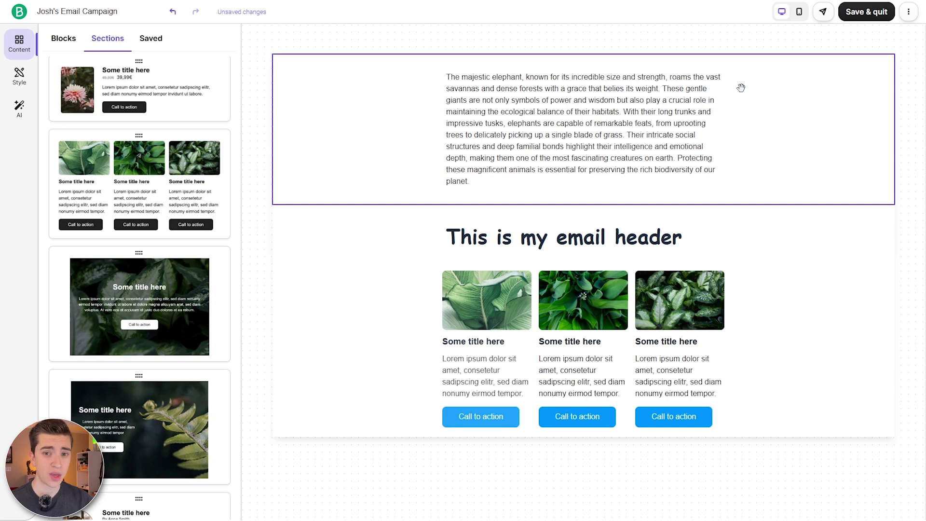
Scroll through the email in mobile layout, then switch back to desktop layout.
{"action": "left_click", "coordinate": [799, 12]}
{"action": "scroll", "coordinate": [585, 178], "scroll_direction": "down", "scroll_amount": 5}
{"action": "scroll", "coordinate": [585, 178], "scroll_direction": "down", "scroll_amount": 5}
{"action": "scroll", "coordinate": [634, 217], "scroll_direction": "up", "scroll_amount": 10}
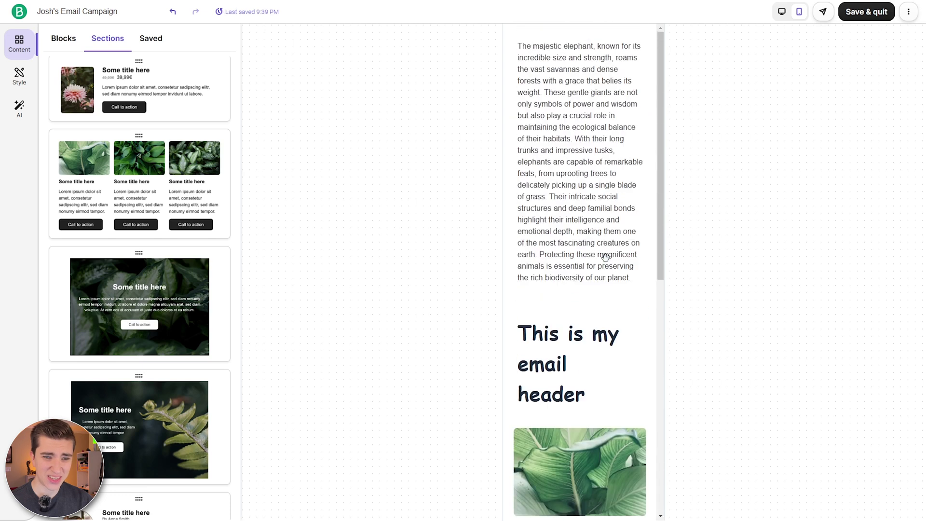
{"action": "left_click", "coordinate": [782, 12]}
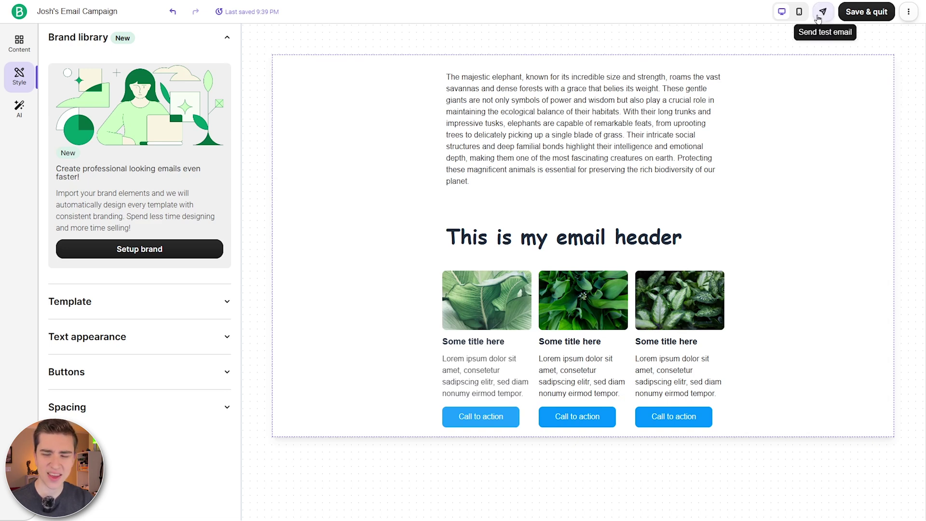
Save and quit the editor, then review the campaign overview and the Sent by Brevo notice.
{"action": "left_click", "coordinate": [851, 22]}
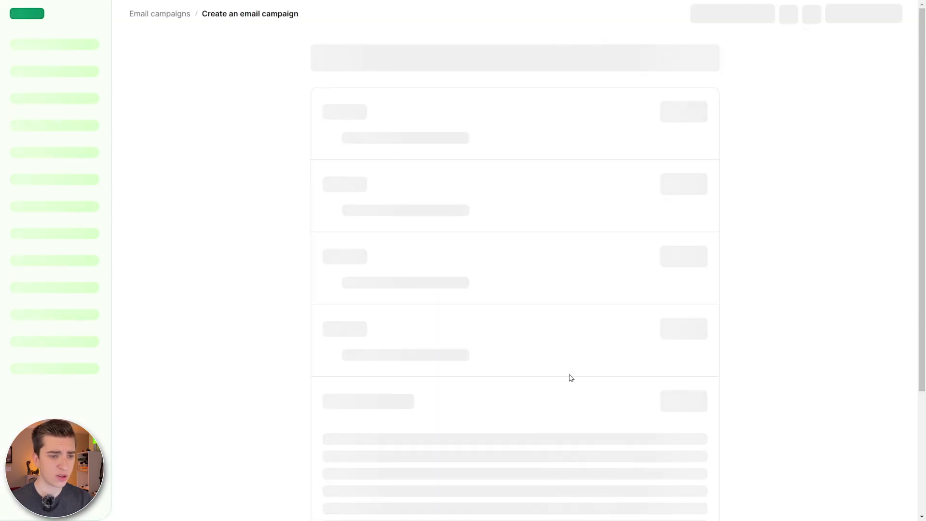
{"action": "scroll", "coordinate": [410, 304], "scroll_direction": "down", "scroll_amount": 2}
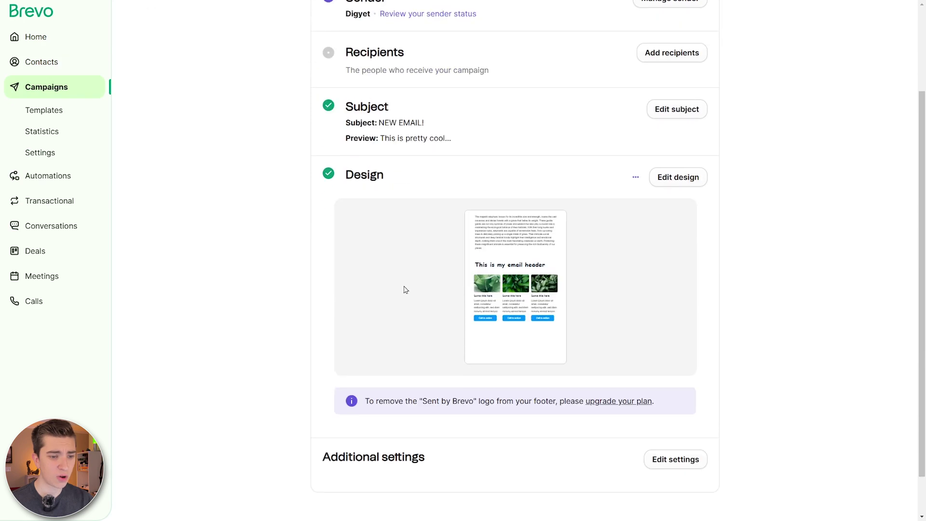
{"action": "scroll", "coordinate": [434, 321], "scroll_direction": "up", "scroll_amount": 2}
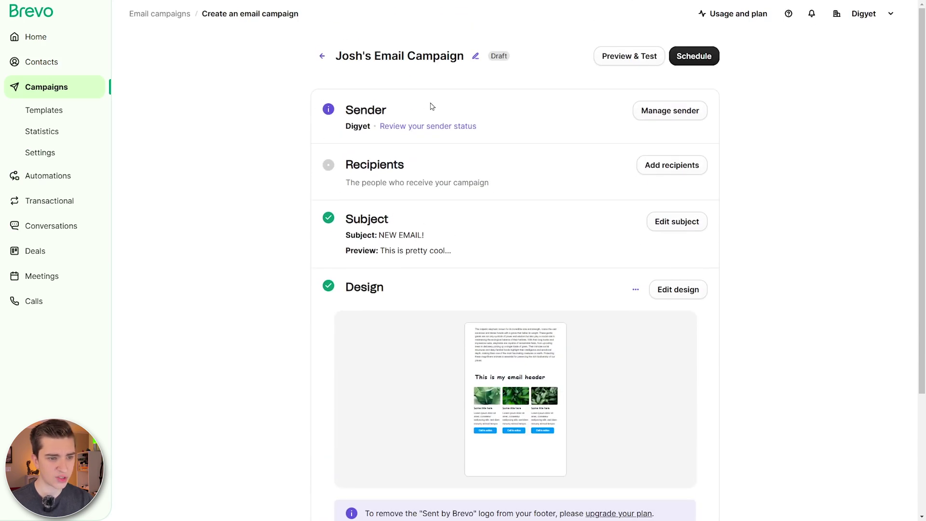
{"action": "scroll", "coordinate": [410, 270], "scroll_direction": "down", "scroll_amount": 3}
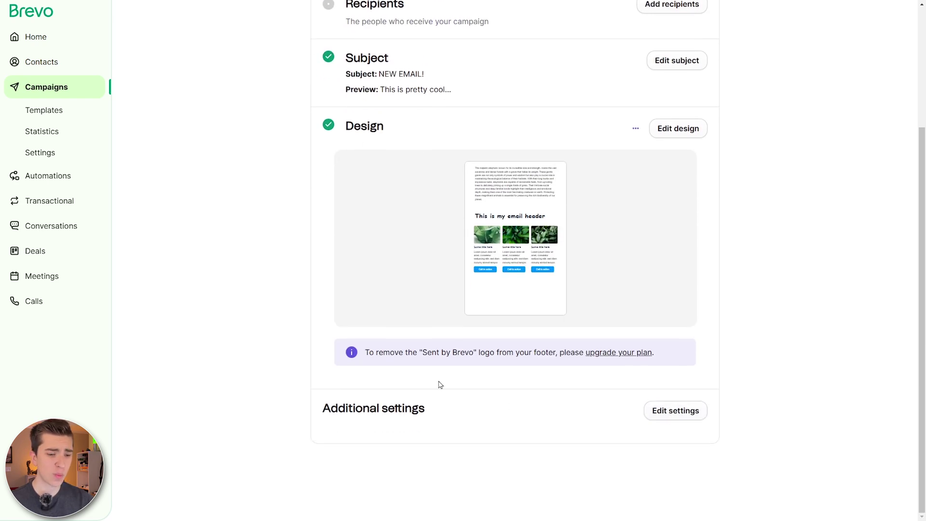
{"action": "left_click_drag", "start_coordinate": [425, 355], "coordinate": [472, 351]}
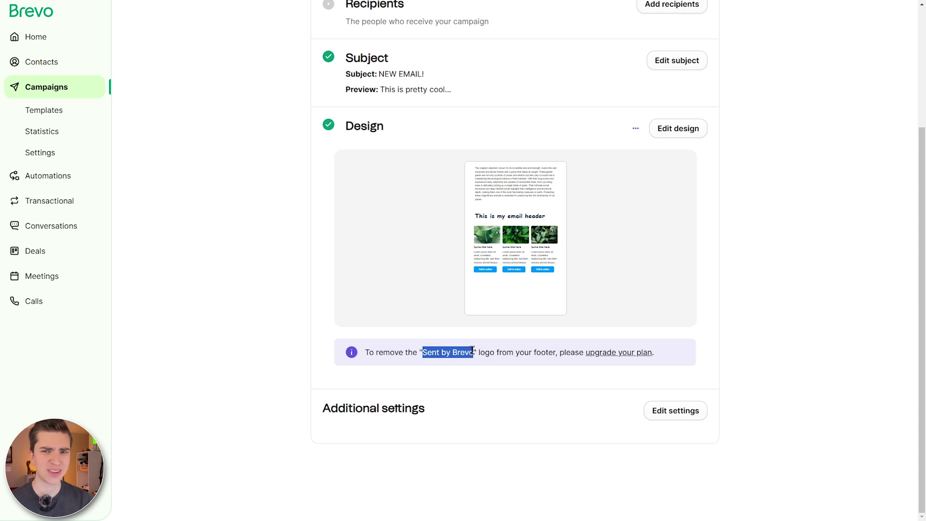
{"action": "left_click", "coordinate": [675, 410]}
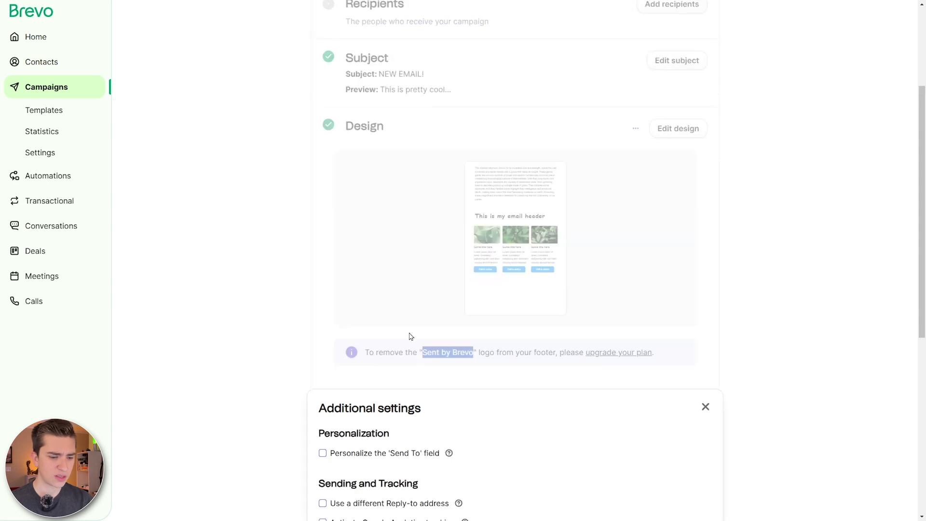
{"action": "scroll", "coordinate": [435, 352], "scroll_direction": "down", "scroll_amount": 7}
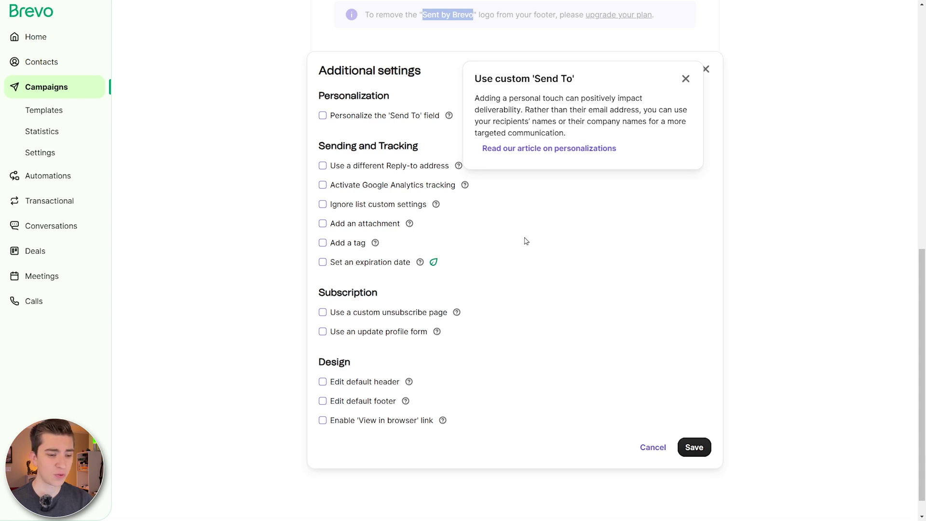
{"action": "left_click", "coordinate": [653, 447]}
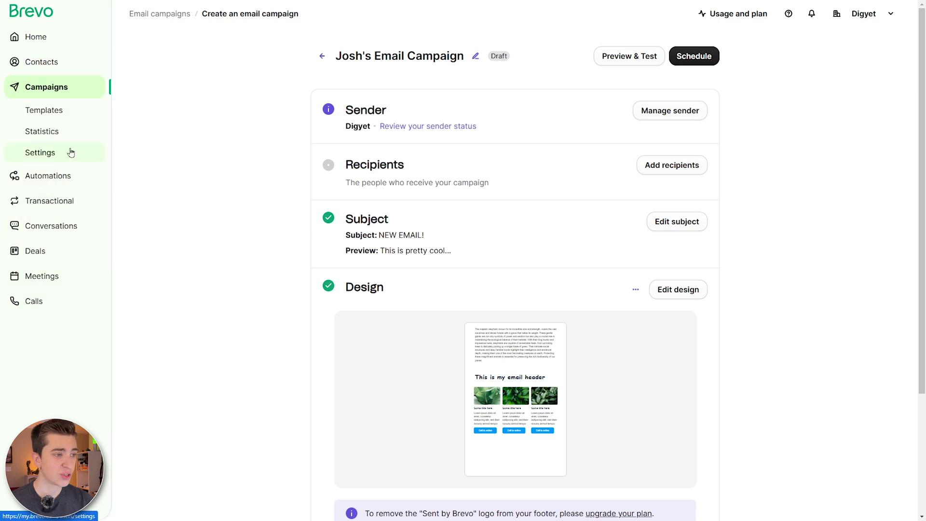
Browse the campaign Templates and Statistics pages.
{"action": "left_click", "coordinate": [62, 112]}
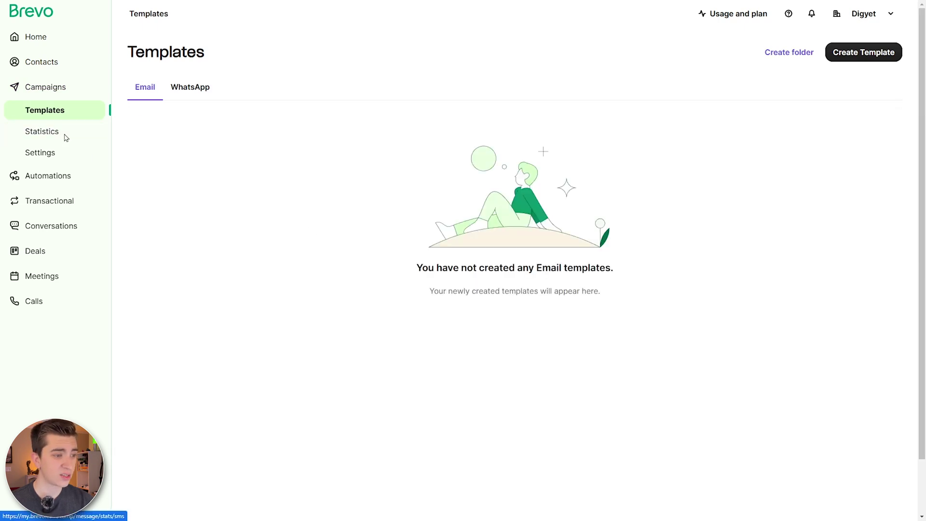
{"action": "left_click", "coordinate": [64, 136]}
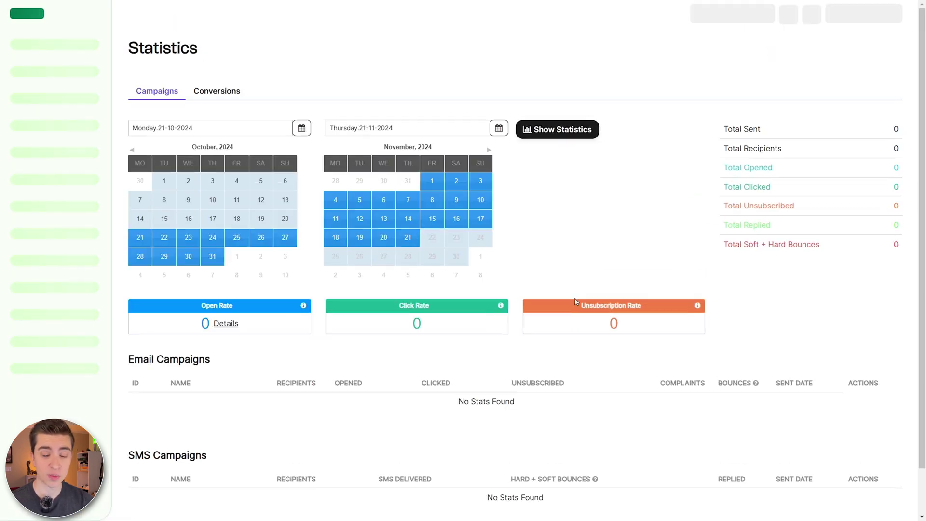
{"action": "scroll", "coordinate": [391, 241], "scroll_direction": "down", "scroll_amount": 1}
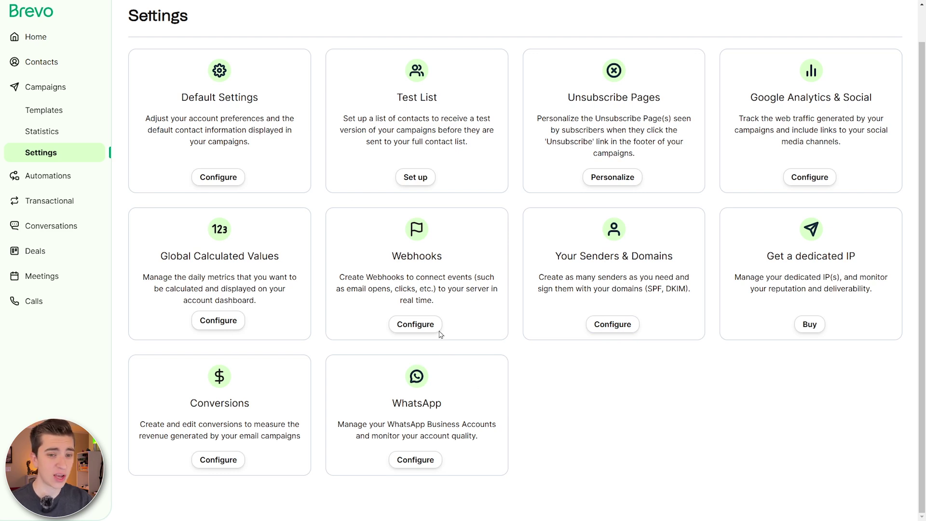
Point out the Test List, Default Settings and Unsubscribe Pages cards on the Settings page.
{"action": "left_click_drag", "start_coordinate": [384, 104], "coordinate": [449, 119]}
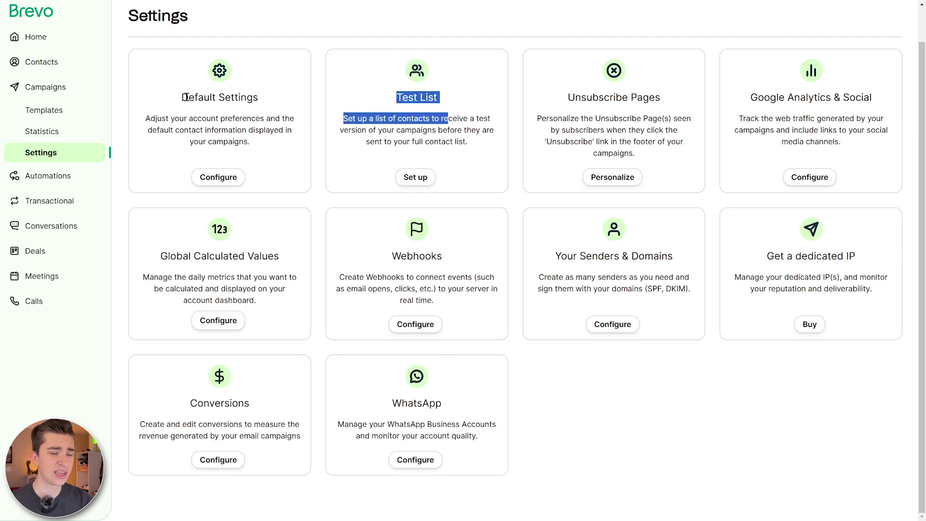
{"action": "left_click_drag", "start_coordinate": [183, 97], "coordinate": [264, 97]}
{"action": "left_click_drag", "start_coordinate": [568, 98], "coordinate": [671, 101]}
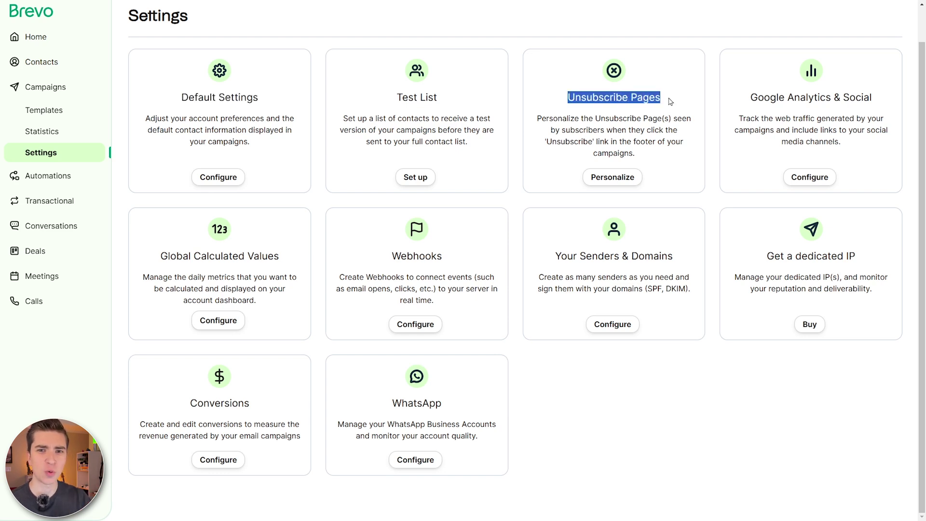
Open Contacts, check the list/segment loader and Add filter options, then close the filters.
{"action": "left_click", "coordinate": [92, 73]}
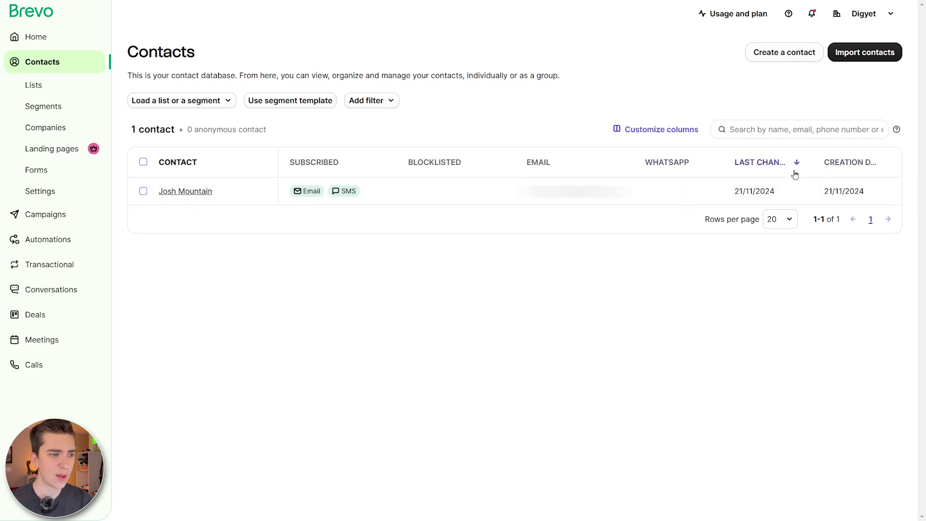
{"action": "left_click", "coordinate": [203, 102]}
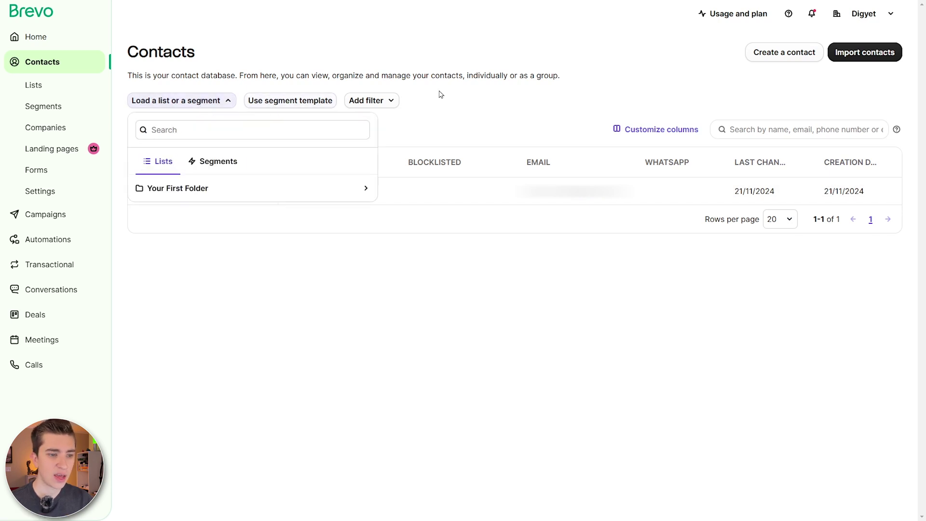
{"action": "left_click", "coordinate": [369, 101]}
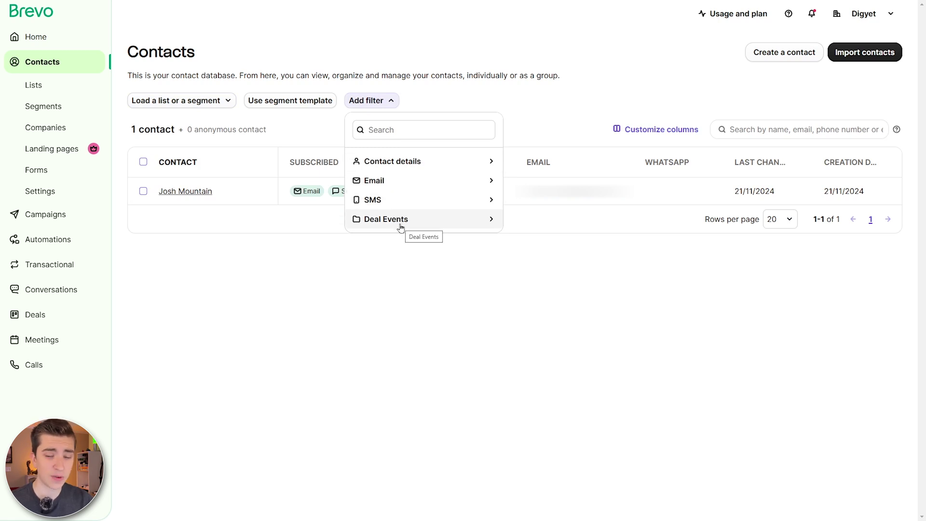
{"action": "left_click", "coordinate": [631, 90]}
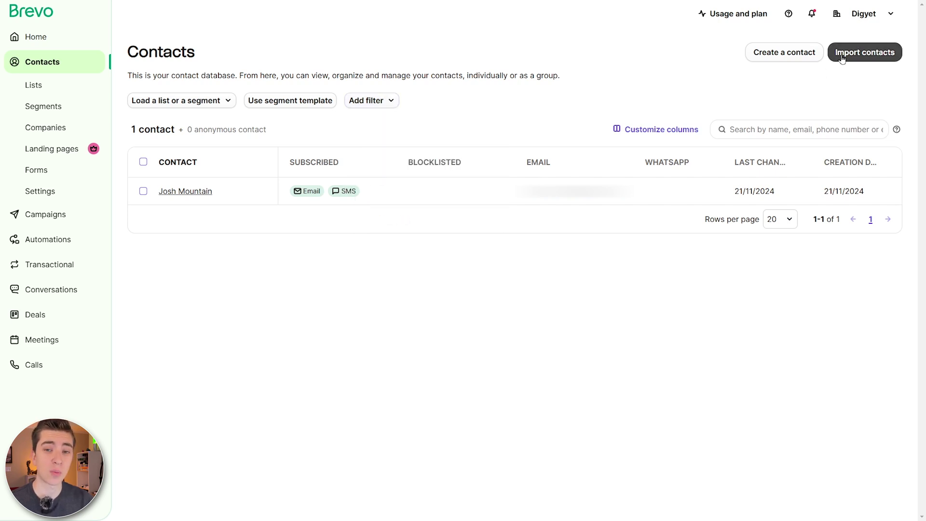
Start a contacts import, choosing Contacts and continuing.
{"action": "left_click", "coordinate": [841, 58]}
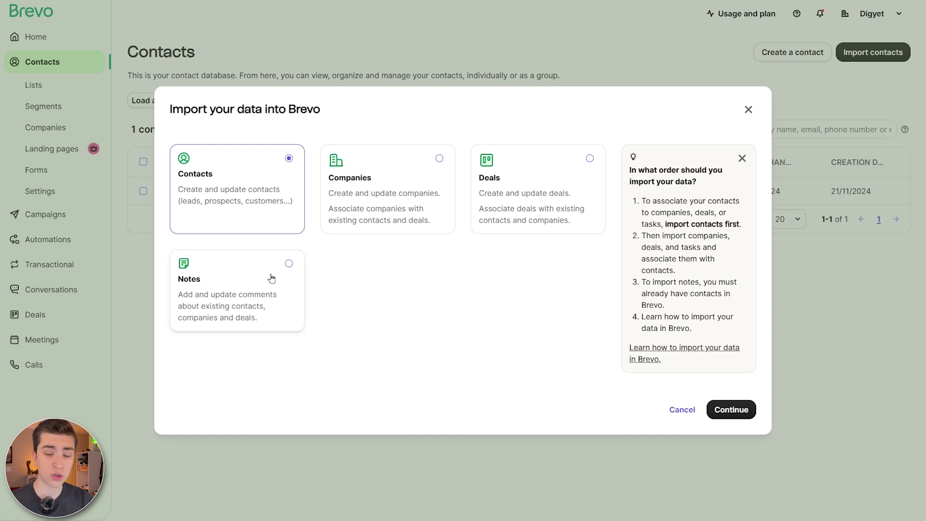
{"action": "left_click", "coordinate": [731, 412]}
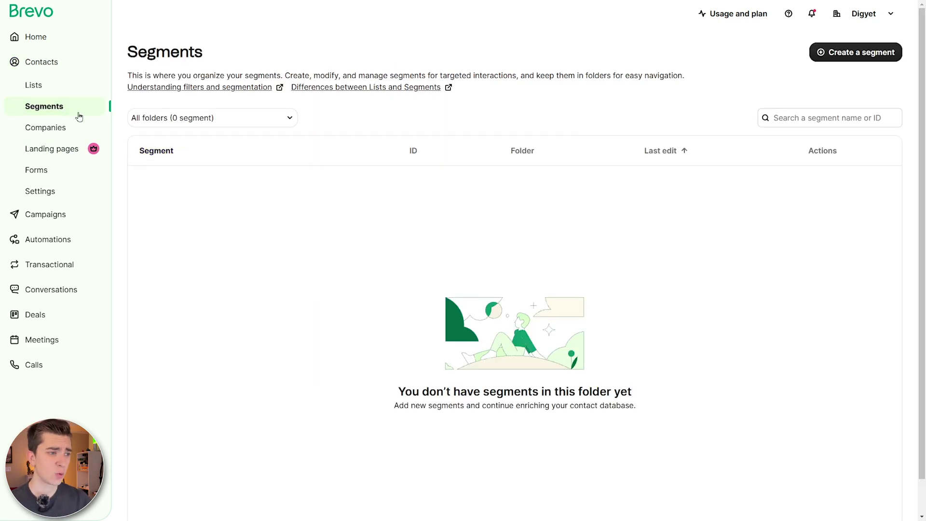
Visit the contact Lists, Segments and Companies pages, then go to contacts Settings.
{"action": "left_click", "coordinate": [60, 84]}
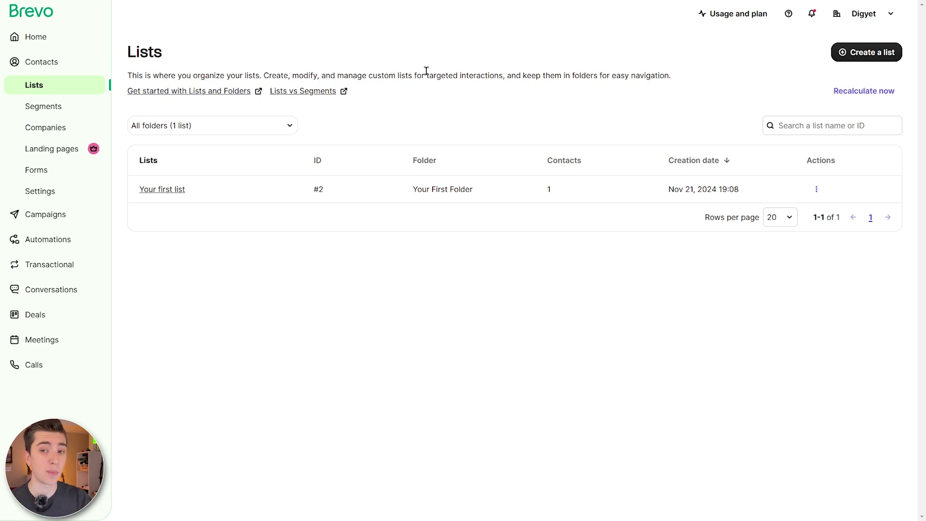
{"action": "left_click", "coordinate": [73, 105]}
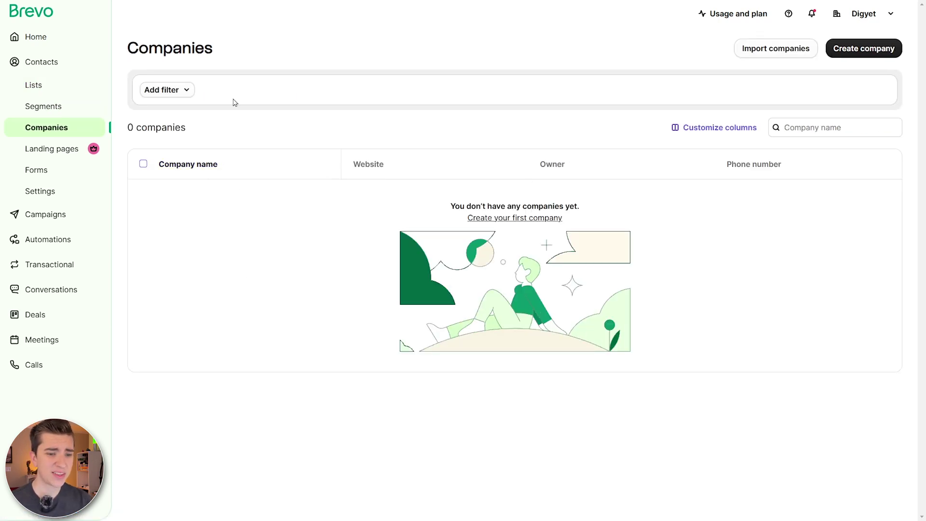
{"action": "left_click", "coordinate": [520, 218]}
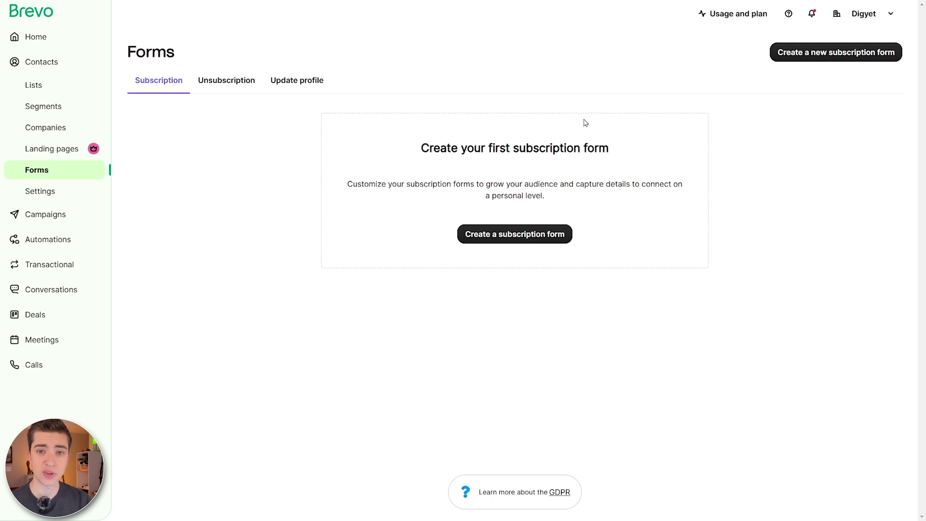
{"action": "left_click", "coordinate": [71, 194]}
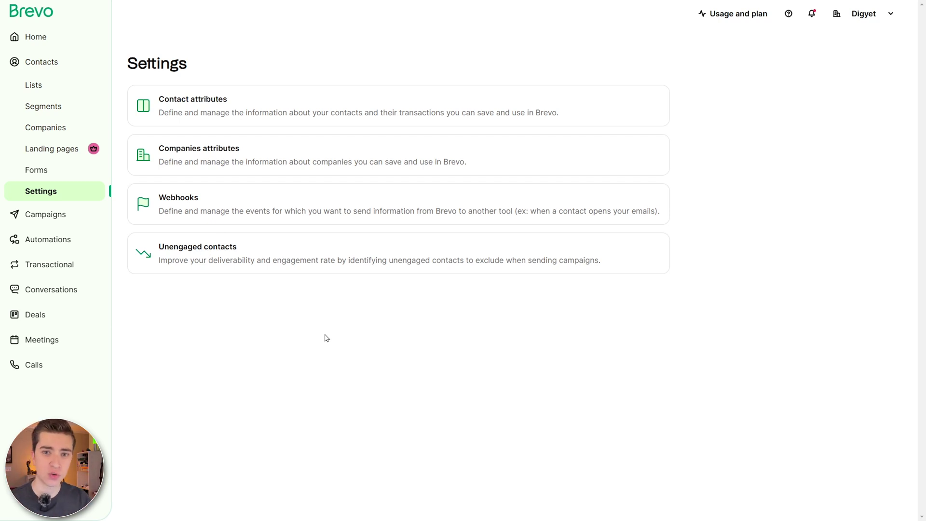
Go to Automations and start creating the first automation.
{"action": "left_click", "coordinate": [48, 239]}
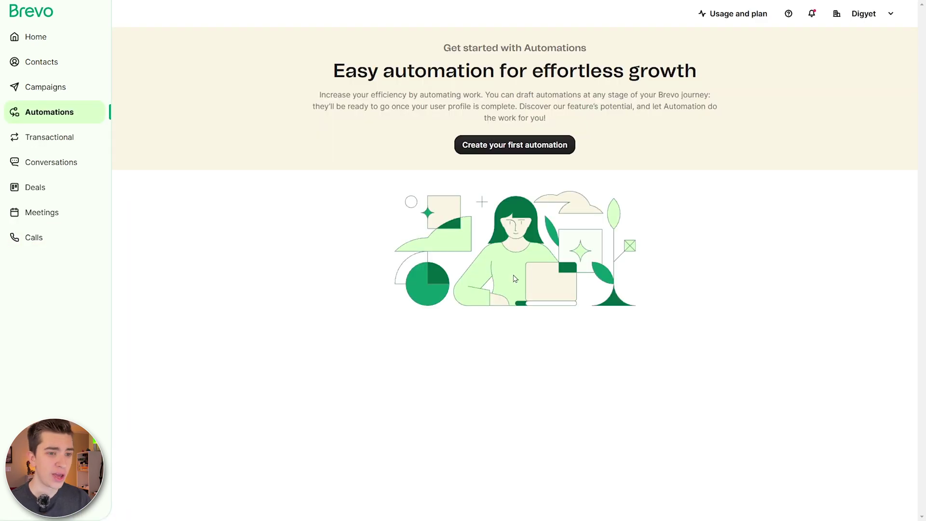
{"action": "left_click_drag", "start_coordinate": [333, 72], "coordinate": [581, 79]}
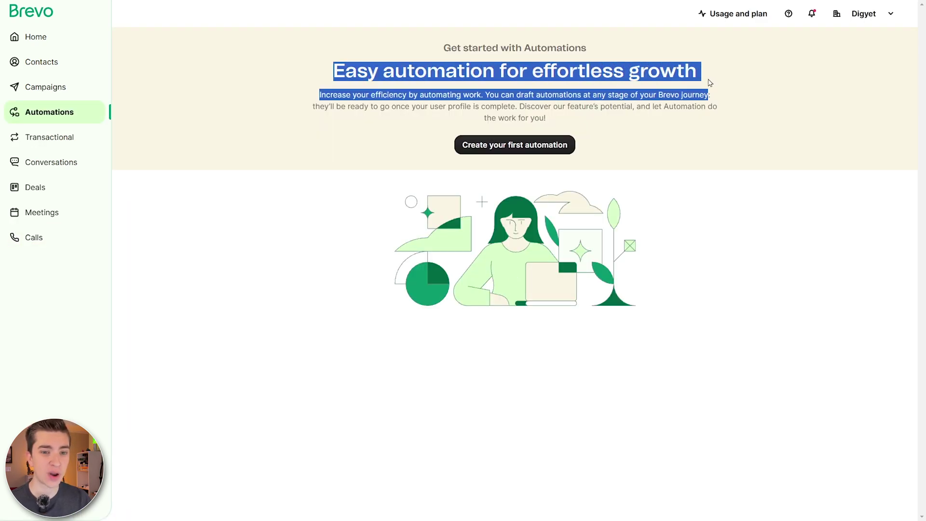
{"action": "left_click_drag", "start_coordinate": [710, 83], "coordinate": [709, 79]}
{"action": "left_click", "coordinate": [540, 150]}
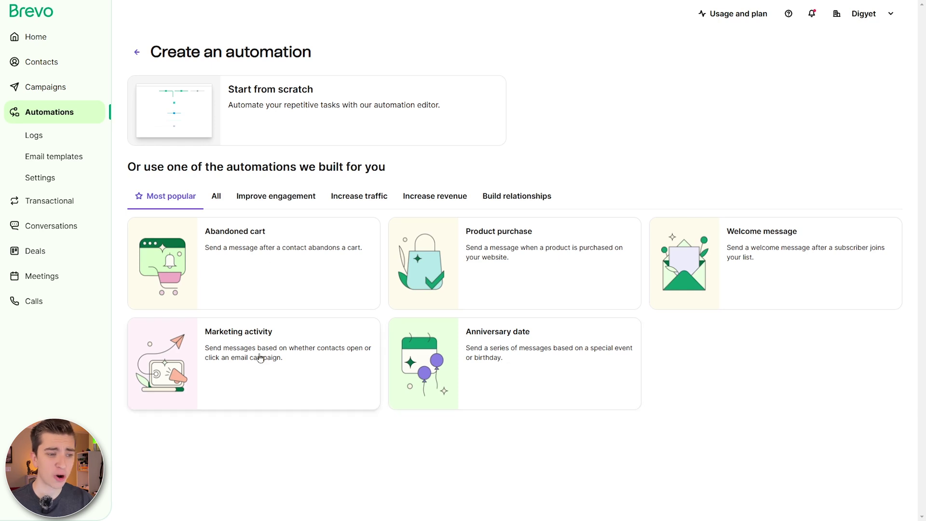
Browse the engagement, traffic and revenue template categories and open the Abandoned cart preview.
{"action": "left_click", "coordinate": [266, 208]}
{"action": "left_click", "coordinate": [359, 198]}
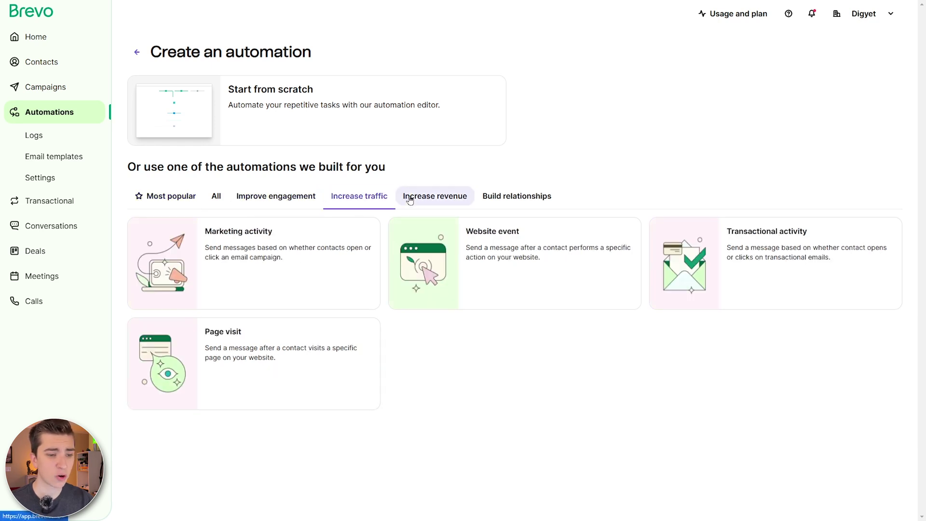
{"action": "left_click", "coordinate": [415, 199]}
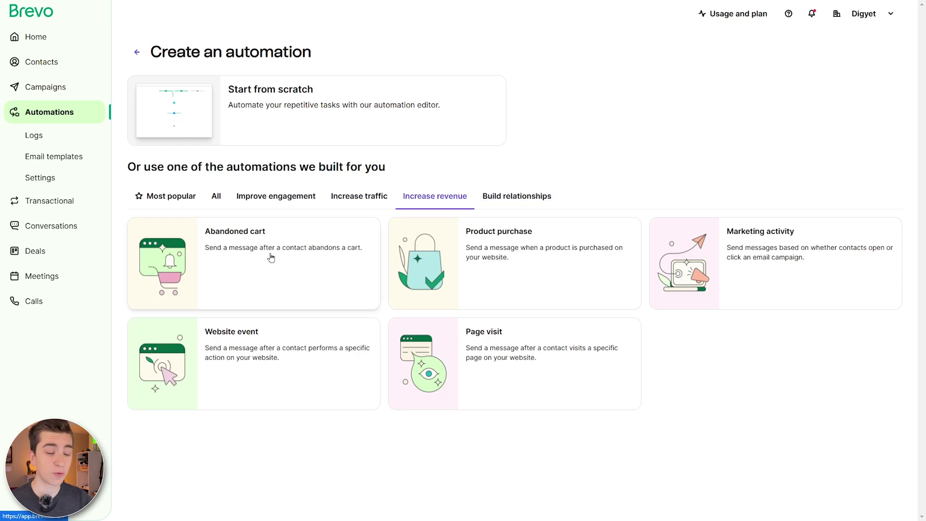
{"action": "left_click", "coordinate": [253, 259]}
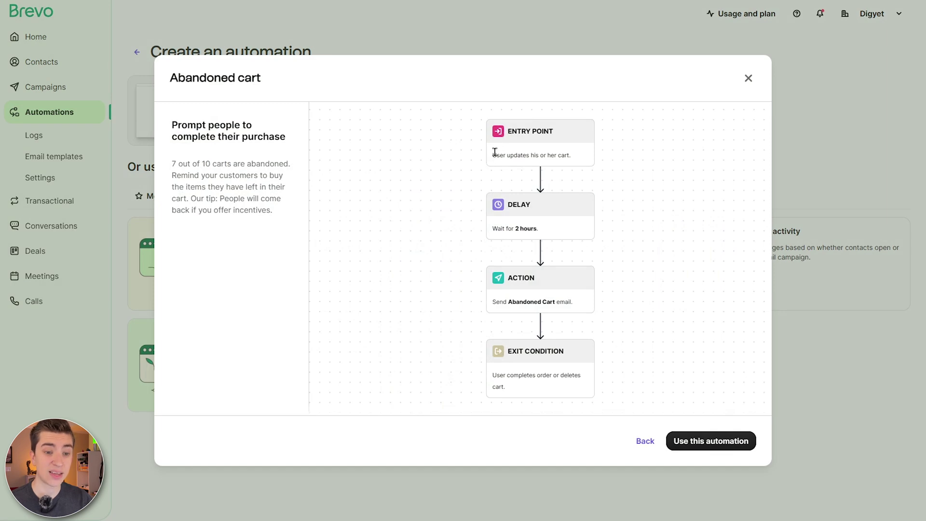
Point out the 2-hour delay, Abandoned Cart email step and exit condition in the workflow.
{"action": "double_click", "coordinate": [510, 202]}
{"action": "left_click_drag", "start_coordinate": [493, 302], "coordinate": [581, 302]}
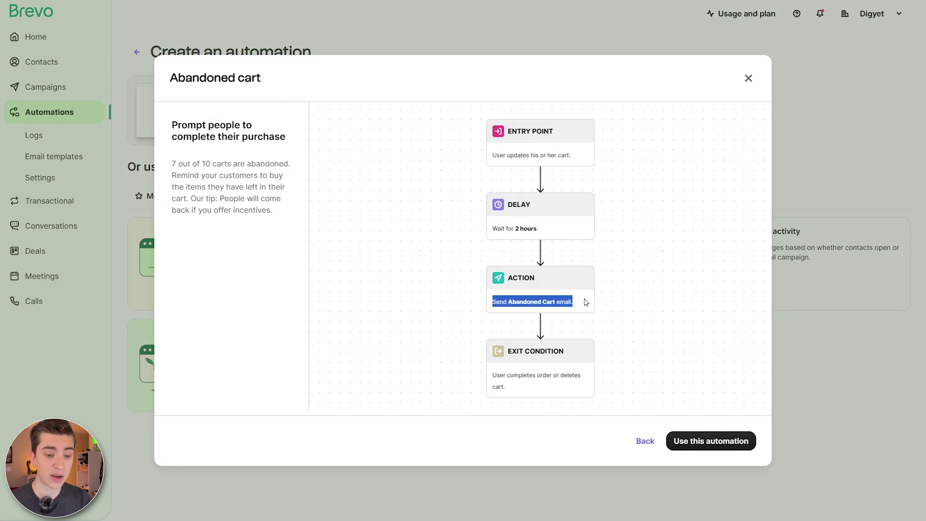
{"action": "left_click_drag", "start_coordinate": [494, 376], "coordinate": [580, 393]}
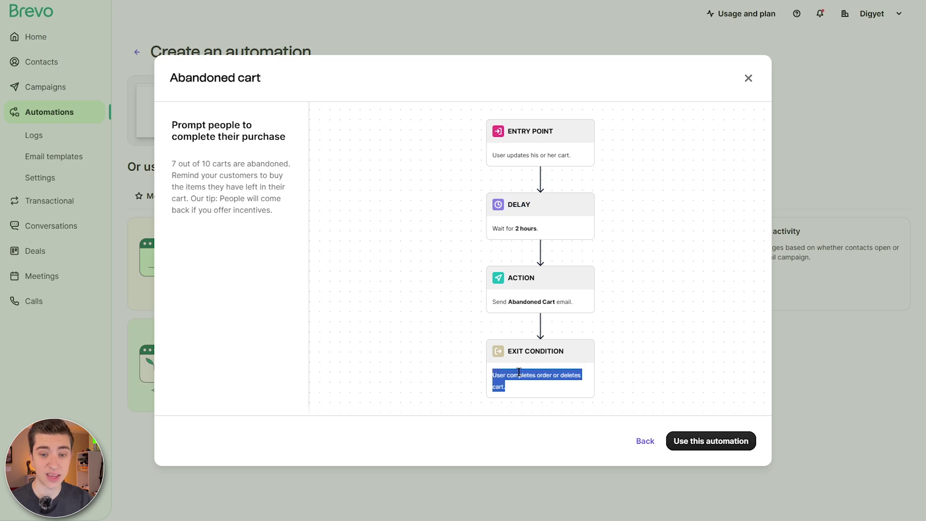
Start from the Abandoned cart template, keep the cart_updated trigger, and set a 6-hour wait.
{"action": "left_click", "coordinate": [710, 443]}
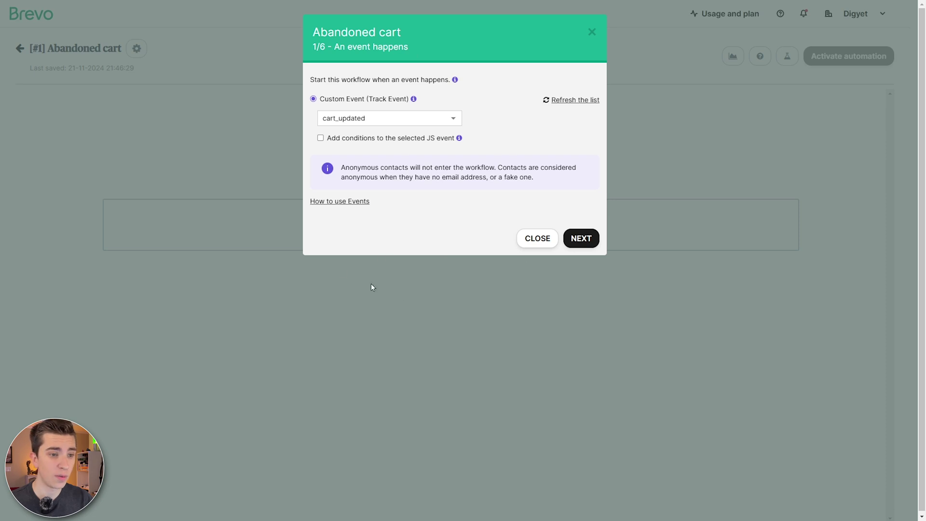
{"action": "left_click", "coordinate": [581, 236]}
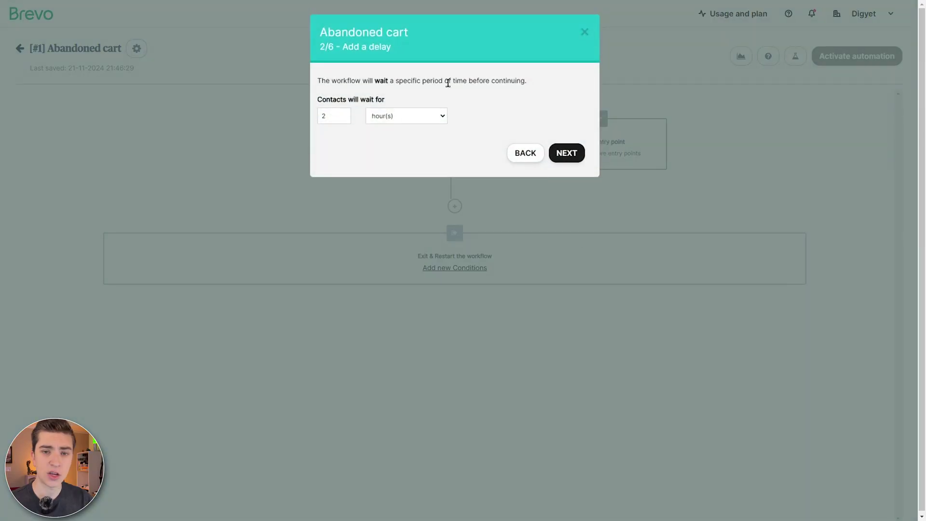
{"action": "left_click", "coordinate": [347, 118]}
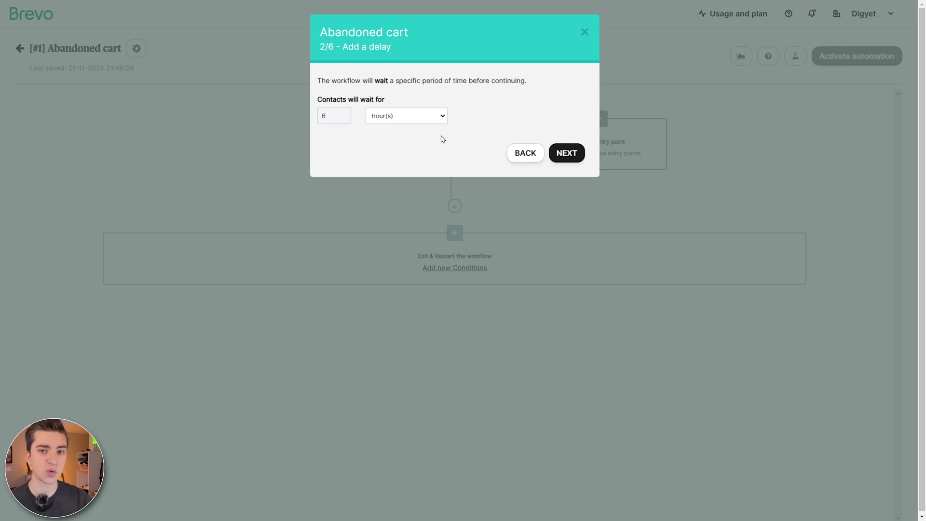
{"action": "left_click", "coordinate": [564, 152]}
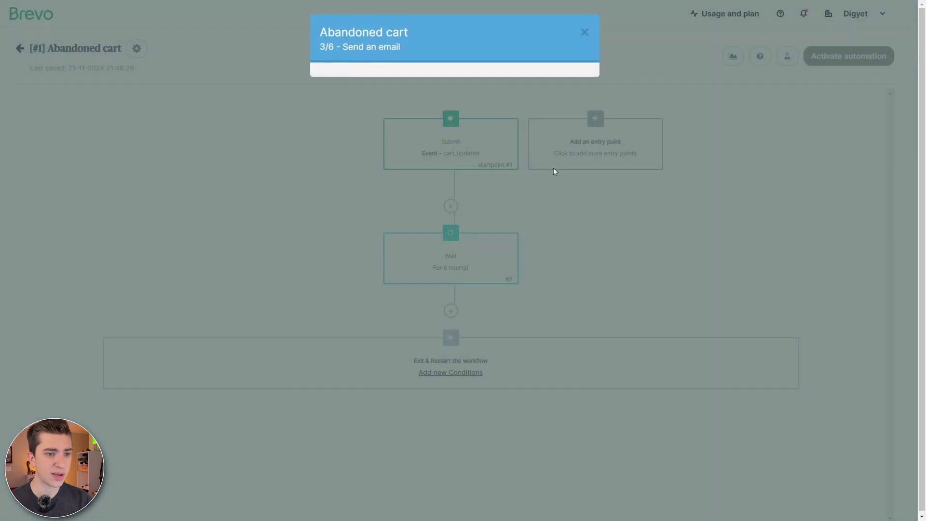
Keep the default abandoned cart email template and enable send-time choice and a hidden copy.
{"action": "left_click", "coordinate": [375, 100]}
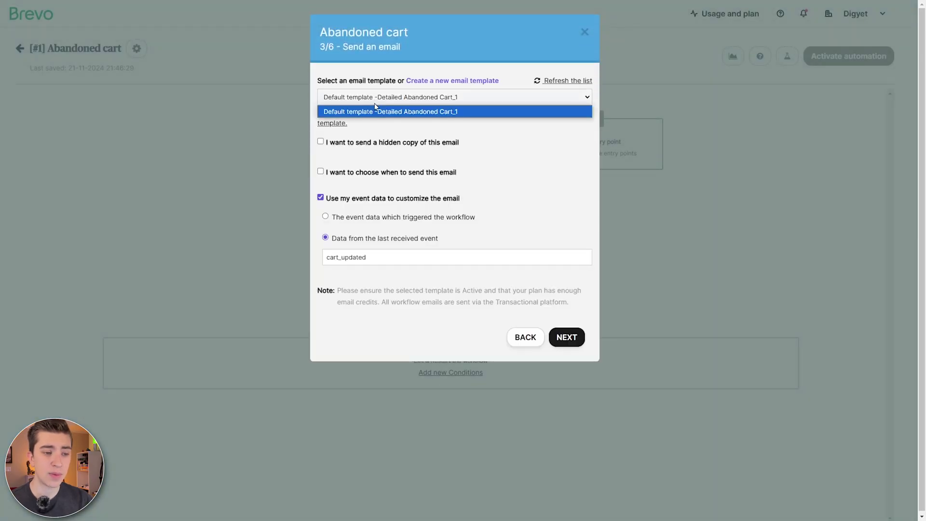
{"action": "left_click", "coordinate": [376, 97]}
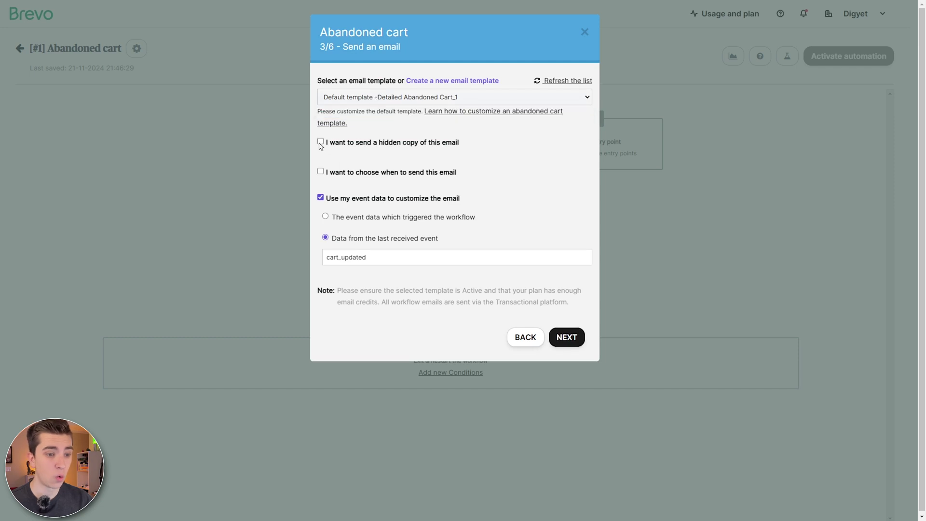
{"action": "left_click", "coordinate": [321, 171]}
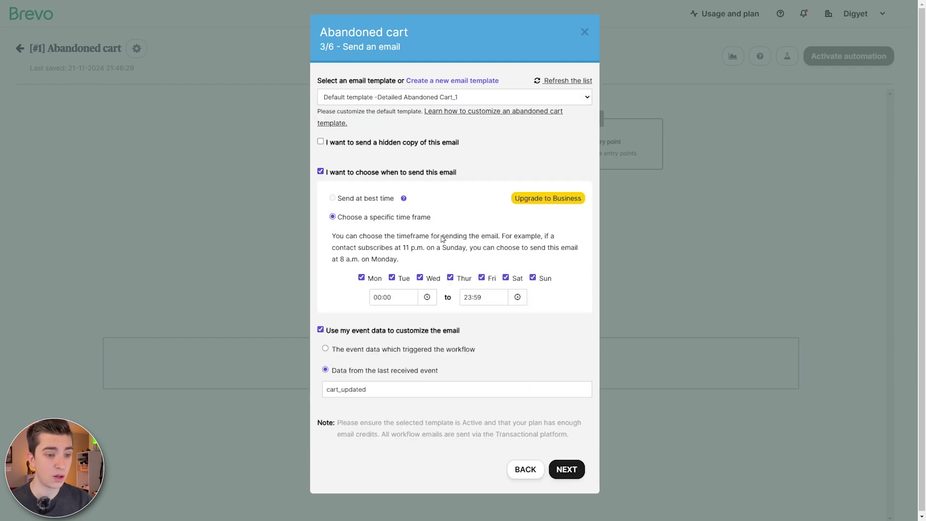
{"action": "left_click", "coordinate": [321, 142]}
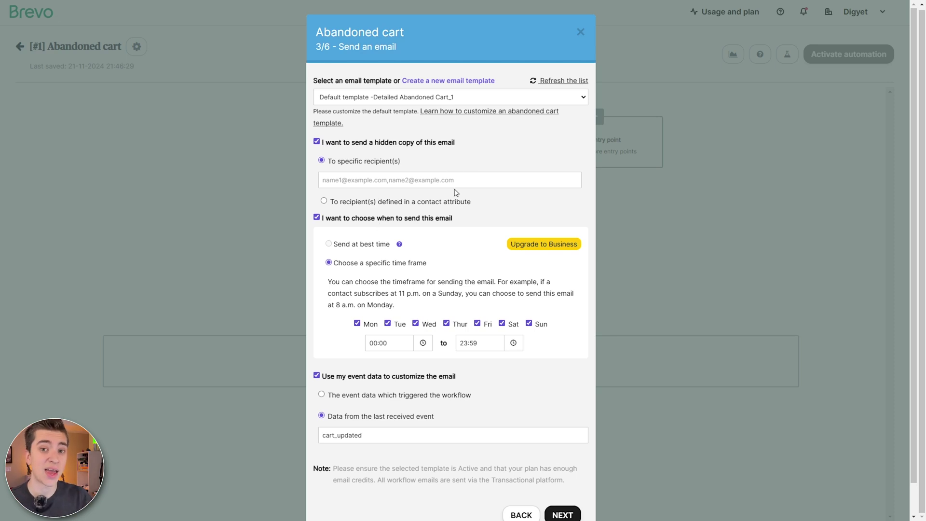
{"action": "scroll", "coordinate": [482, 242], "scroll_direction": "down", "scroll_amount": 1}
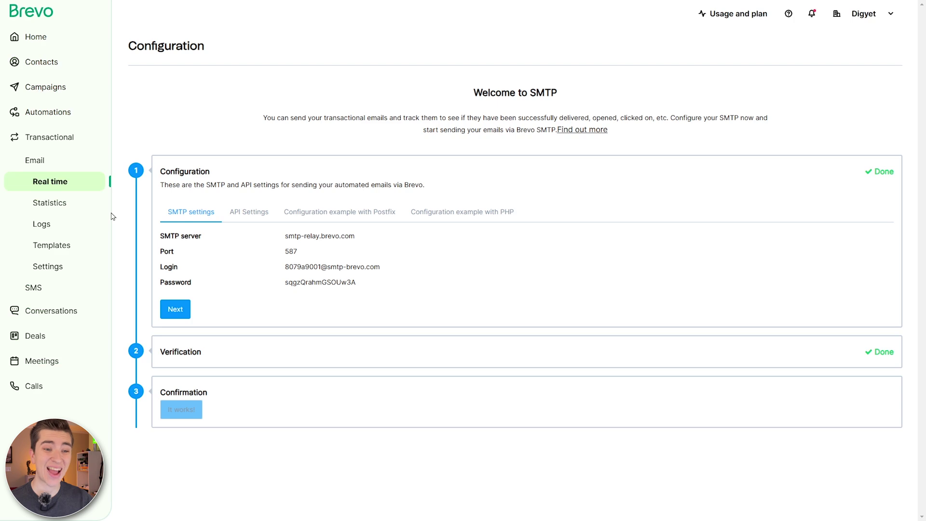
Highlight the SMTP configuration title and description, then view transactional statistics and Conversations.
{"action": "left_click_drag", "start_coordinate": [123, 47], "coordinate": [249, 61]}
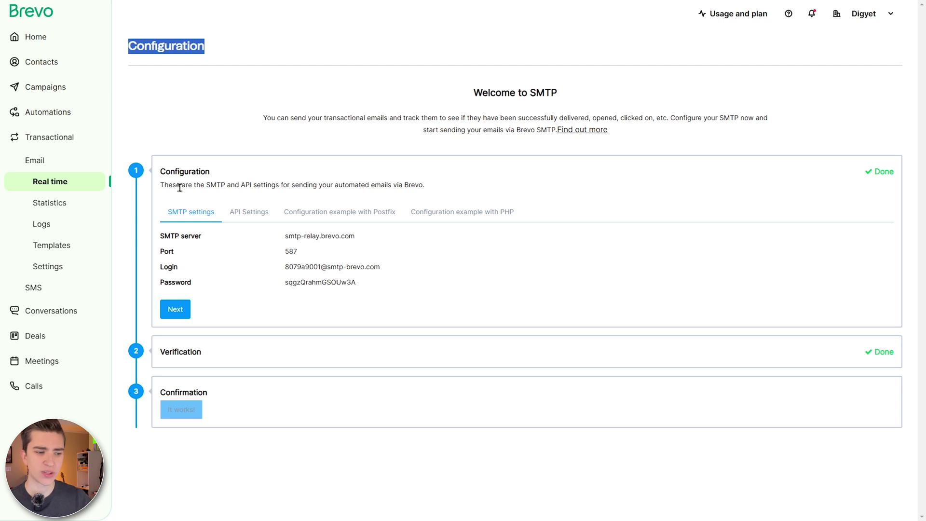
{"action": "left_click_drag", "start_coordinate": [161, 187], "coordinate": [373, 185]}
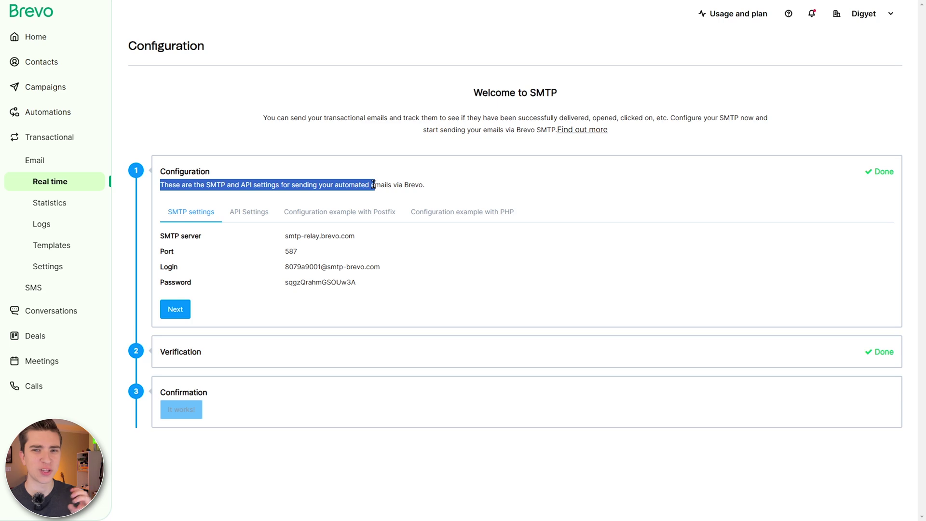
{"action": "left_click", "coordinate": [67, 209]}
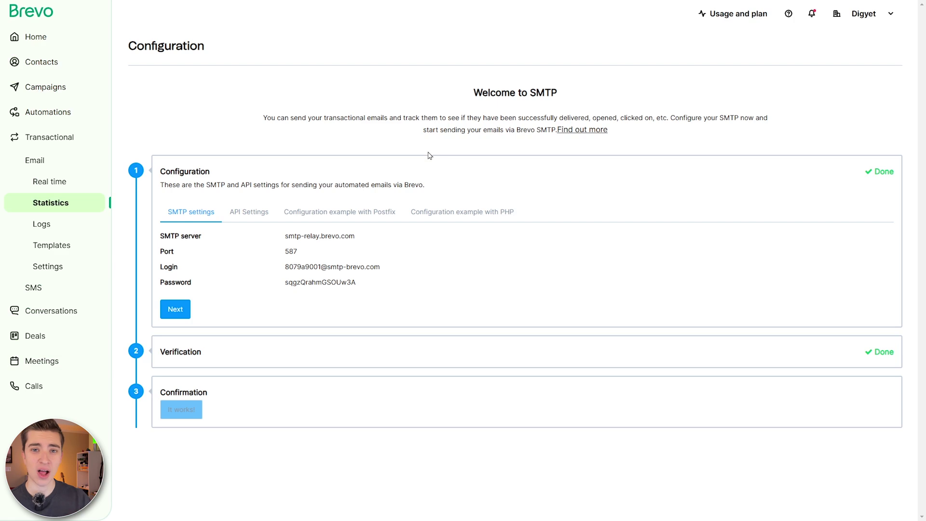
{"action": "left_click", "coordinate": [72, 315]}
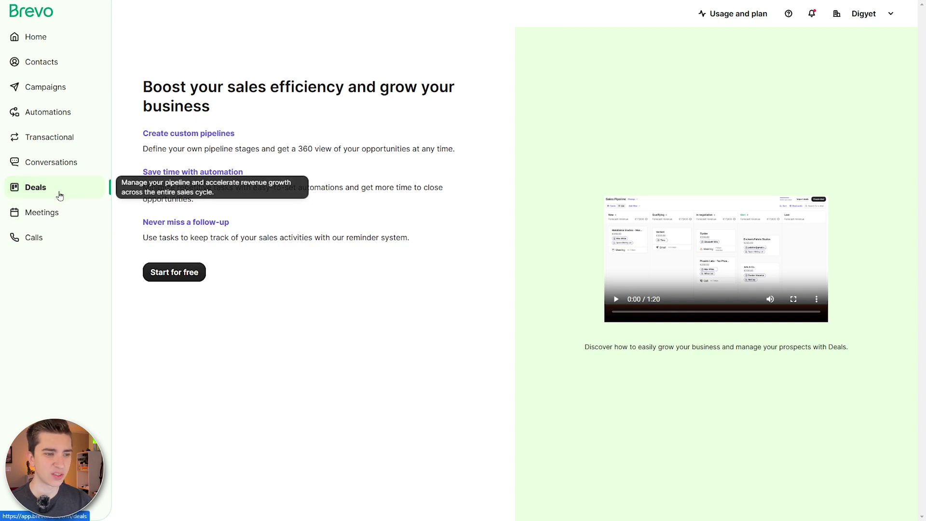
Highlight the Deals headline, watch the sales pipeline video full screen, then go to Calls.
{"action": "left_click_drag", "start_coordinate": [143, 87], "coordinate": [432, 108]}
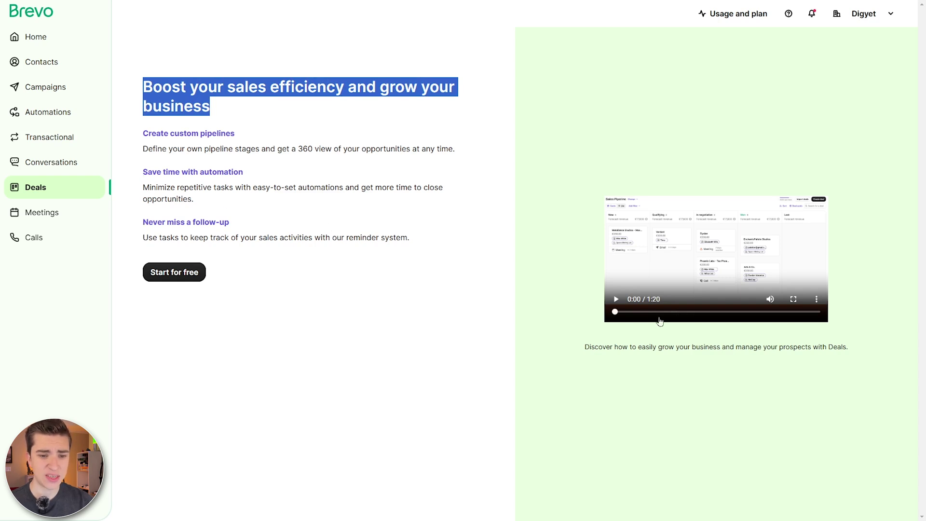
{"action": "left_click", "coordinate": [794, 299]}
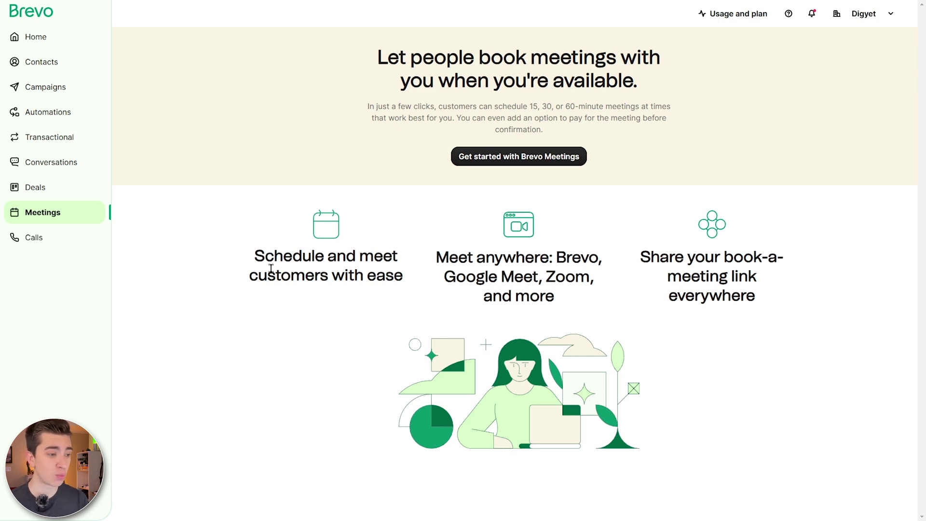
{"action": "left_click", "coordinate": [73, 240]}
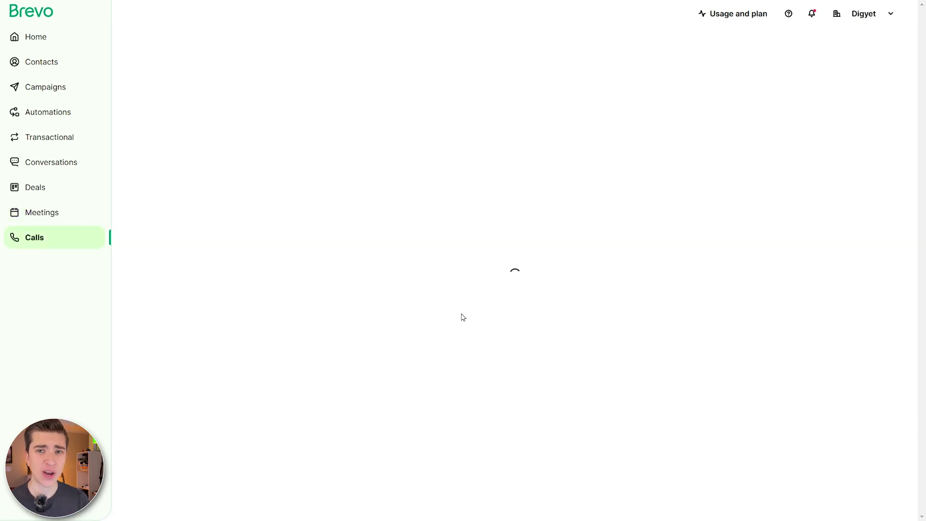